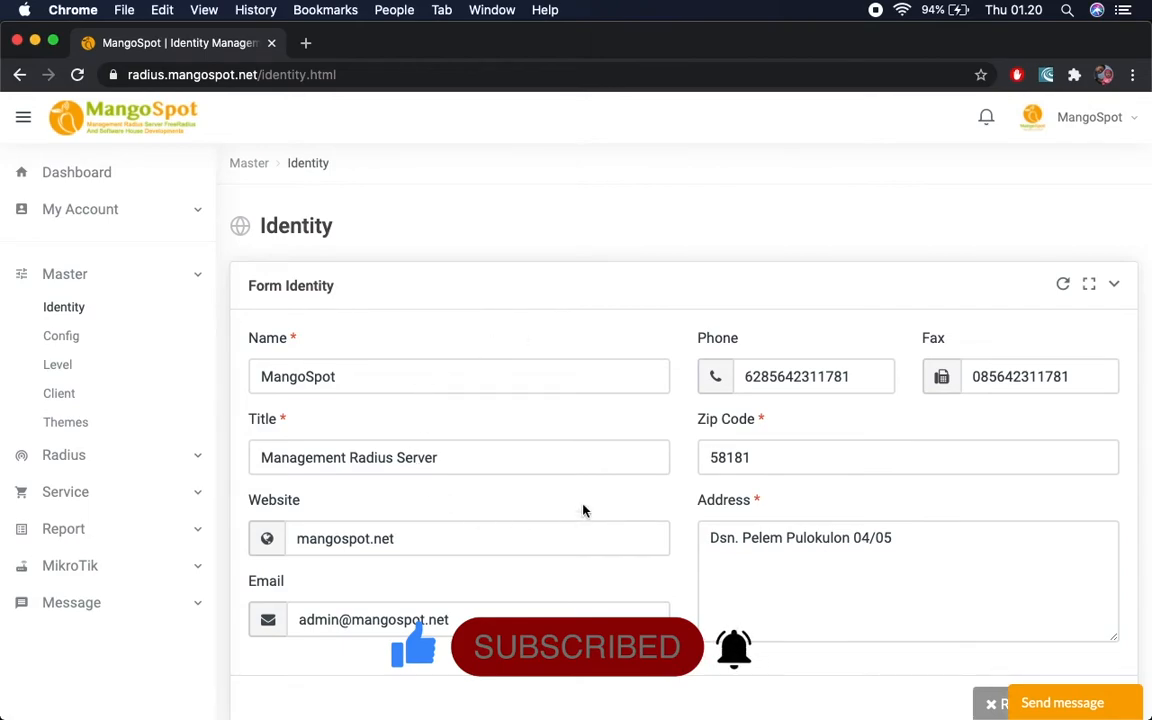
# Review the name, title and website fields of the Identity form
pyautogui.click(504, 382)
pyautogui.click(508, 456)
pyautogui.click(501, 540)
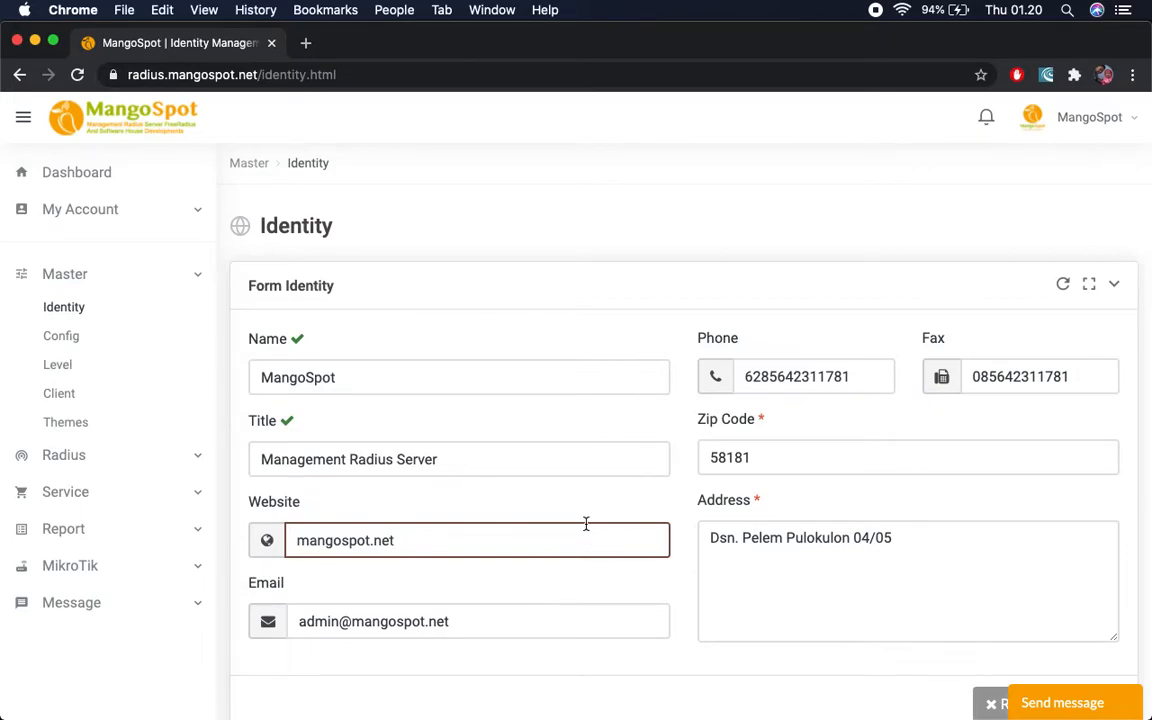
# Browse the logo folder's images available for the site icon, then close the image browser
pyautogui.scroll(-10, 674, 502)
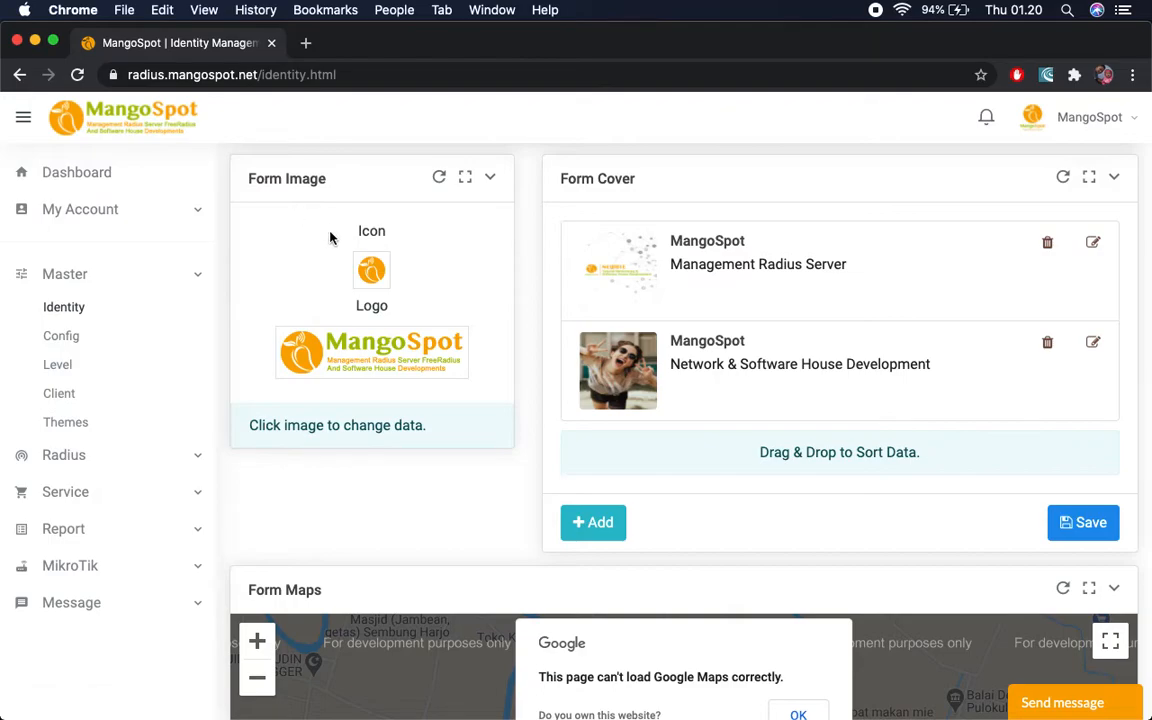
pyautogui.click(372, 271)
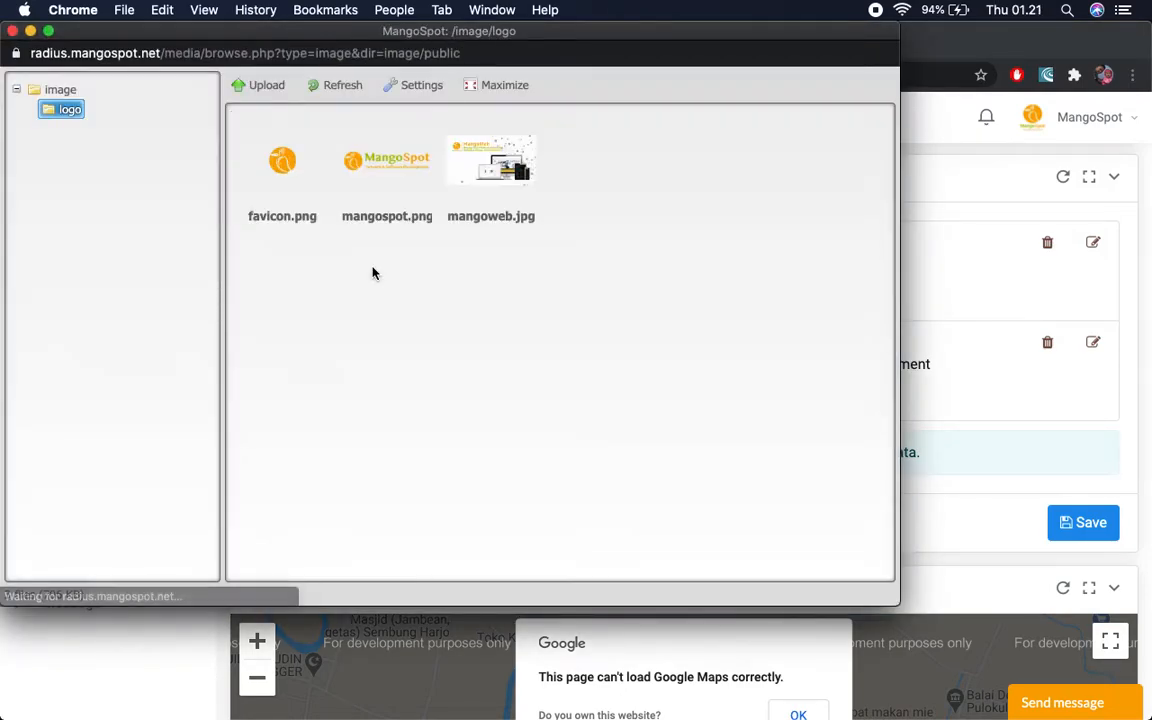
pyautogui.click(505, 165)
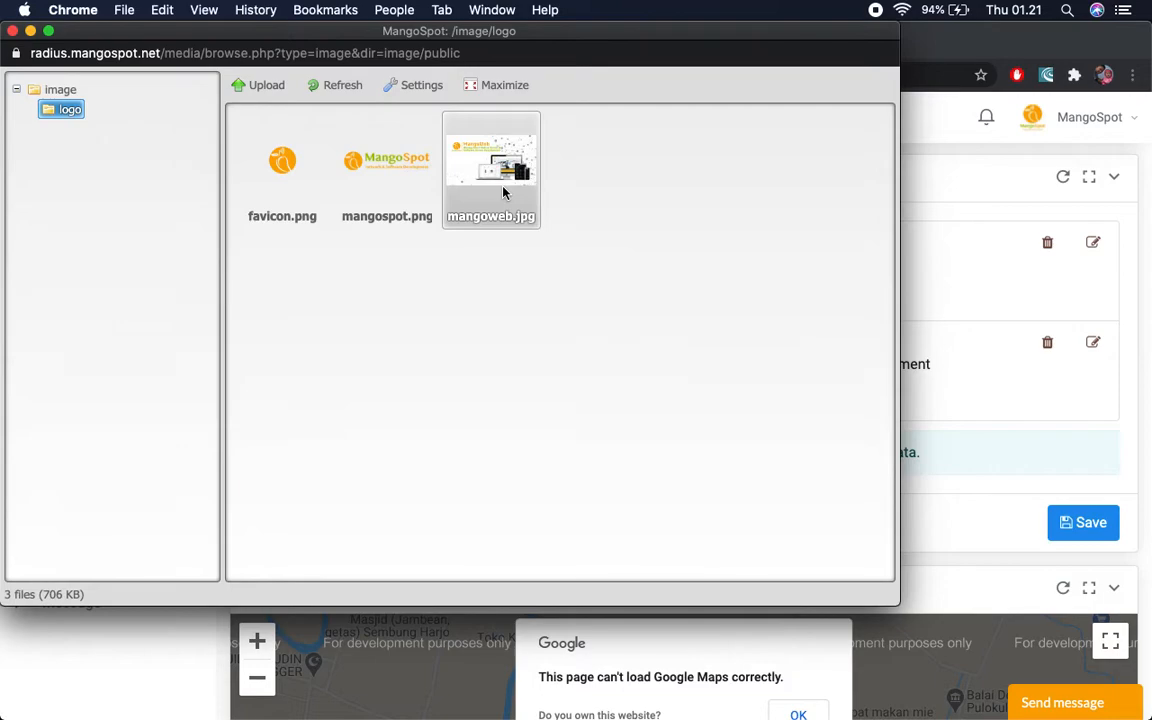
pyautogui.click(12, 31)
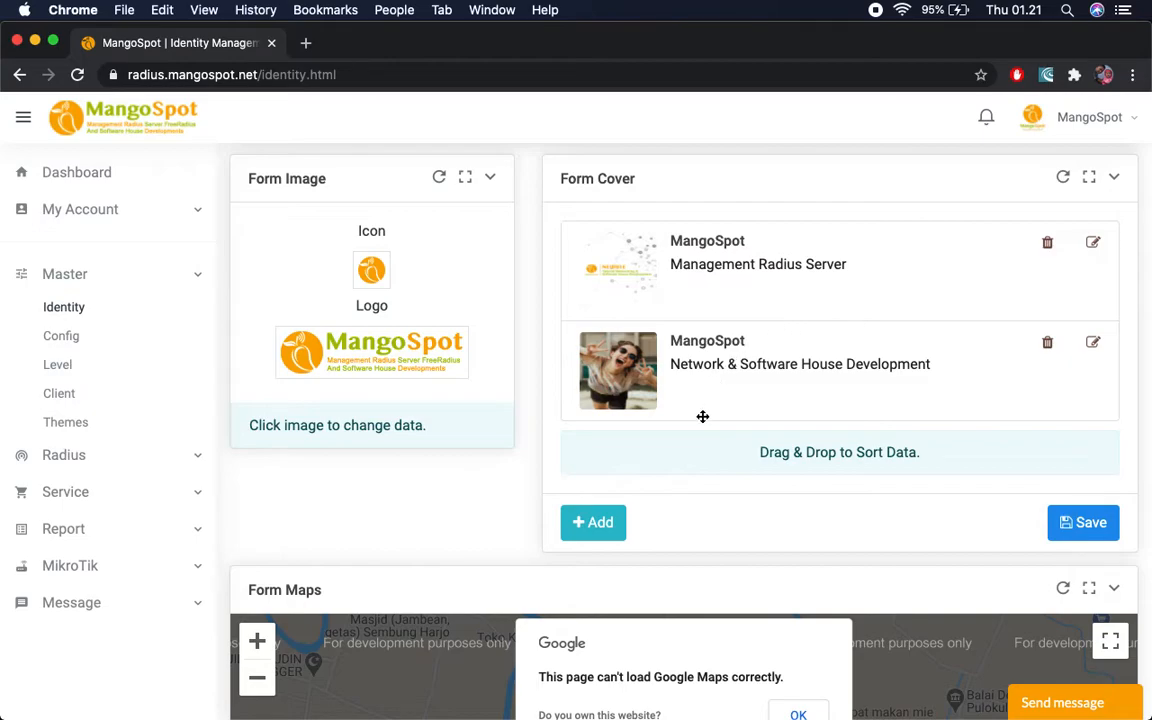
# Add and save a new cover with the mangoweb.jpg image from the logo folder, leaving its title and description empty
pyautogui.click(603, 536)
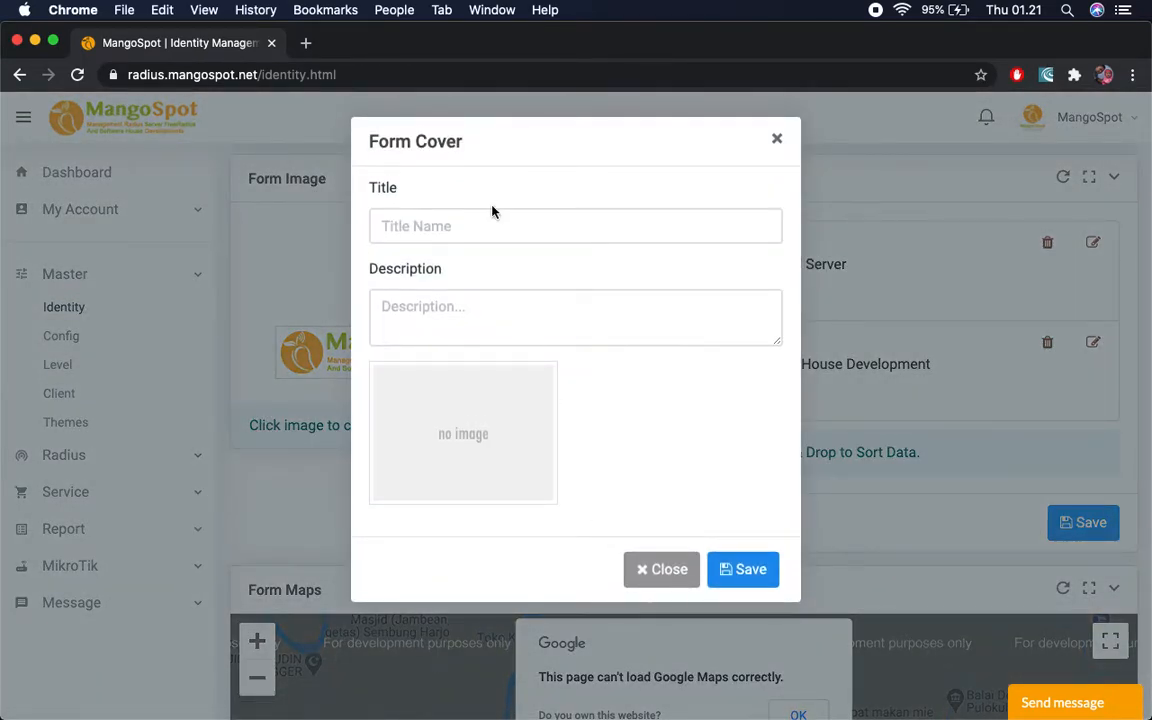
pyautogui.click(489, 227)
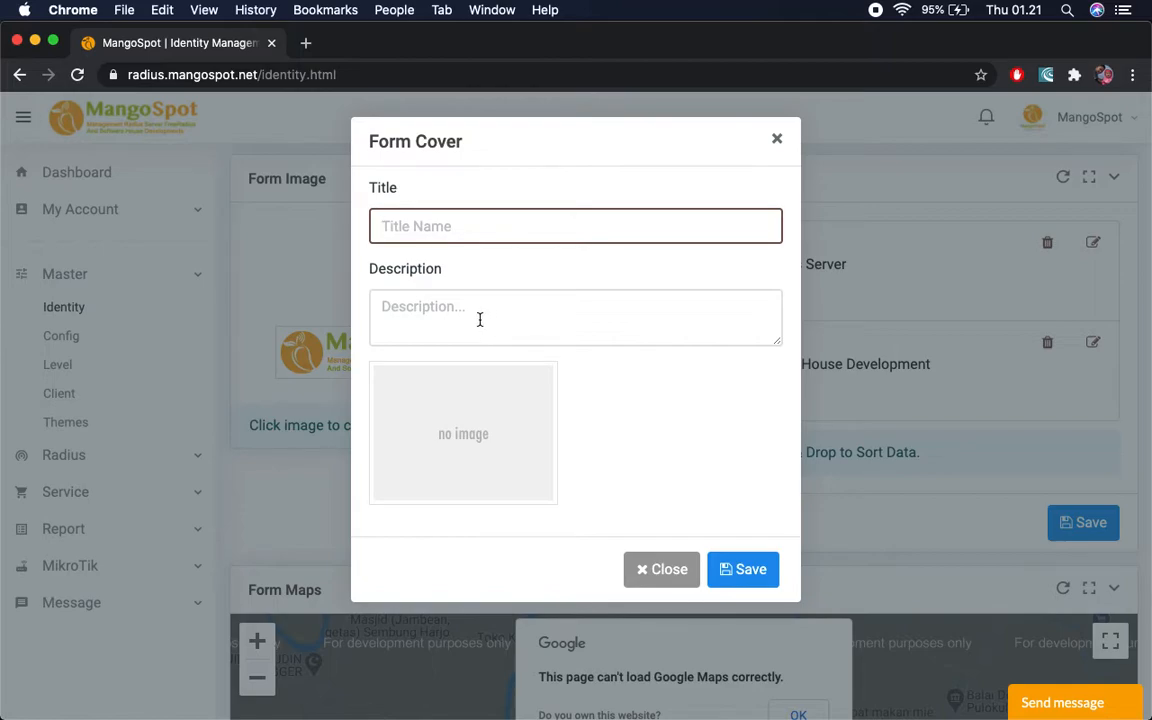
pyautogui.click(443, 433)
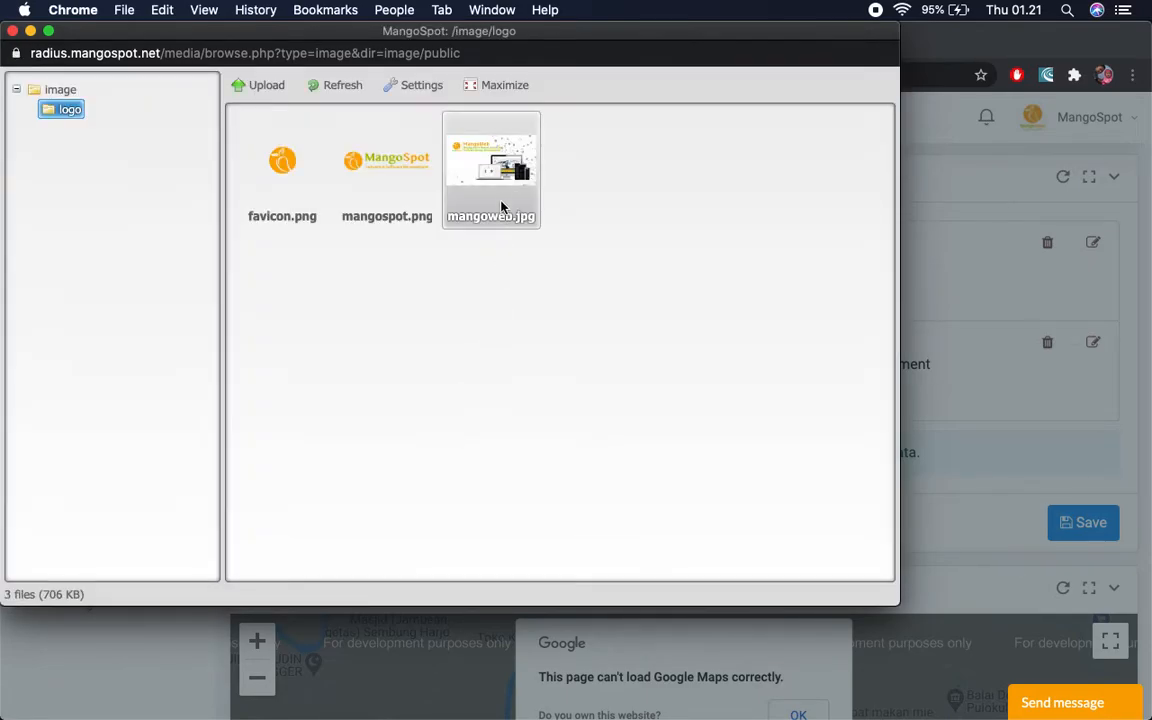
pyautogui.rightClick(502, 196)
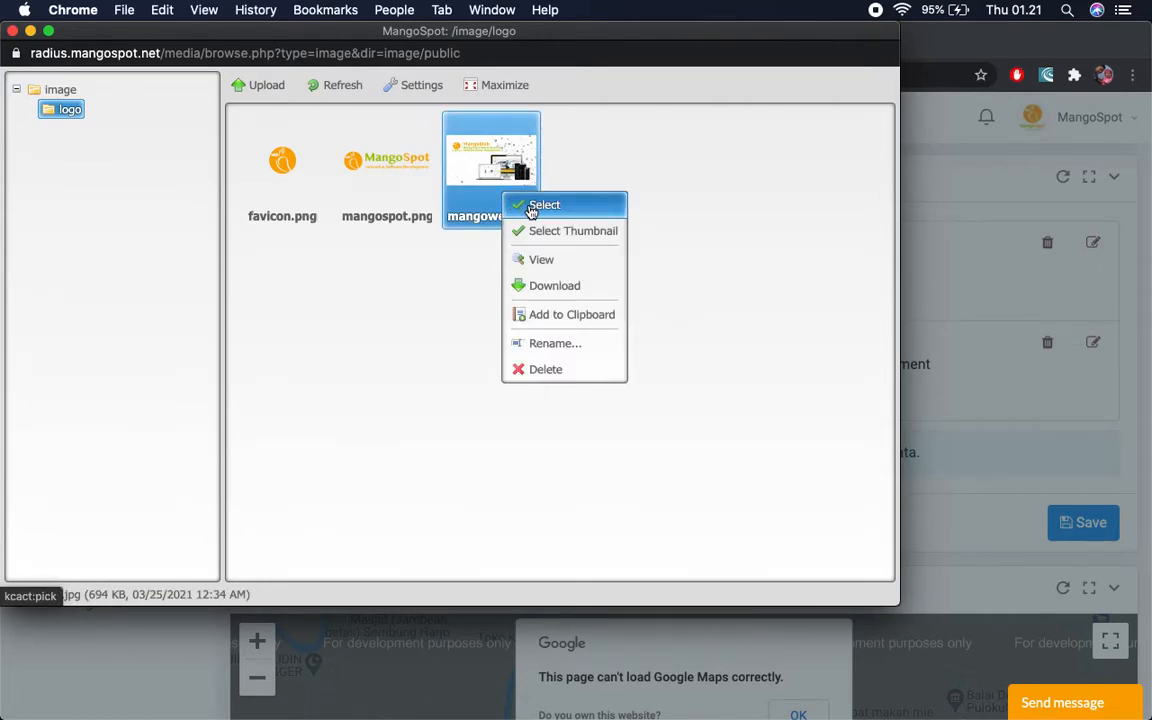
pyautogui.click(531, 208)
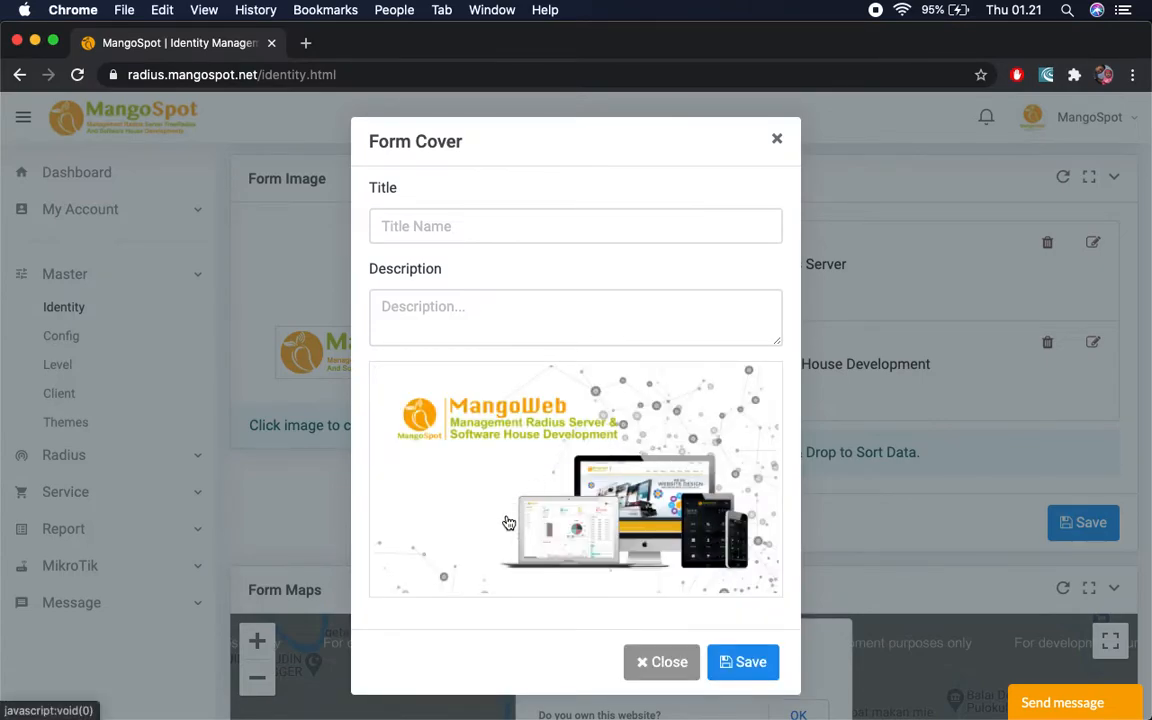
pyautogui.click(762, 671)
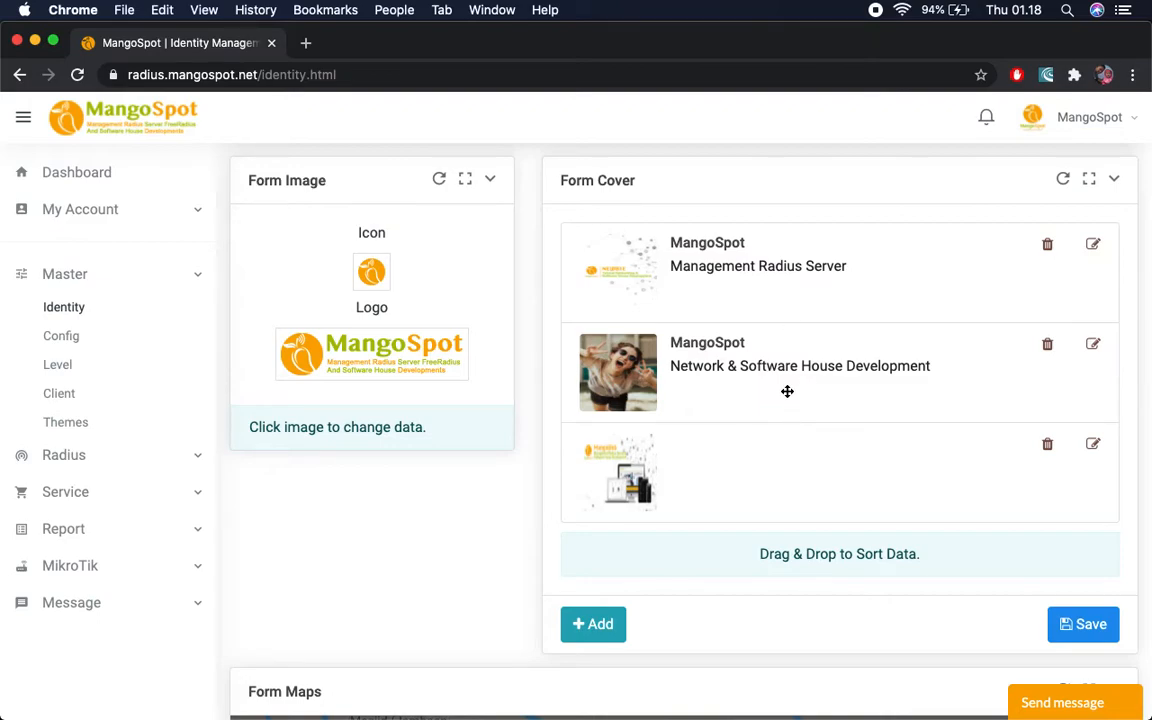
# Reorder the covers so that Network & Software House Development is first and the untitled MangoWeb cover is second
pyautogui.moveTo(787, 388); pyautogui.dragTo(764, 267)
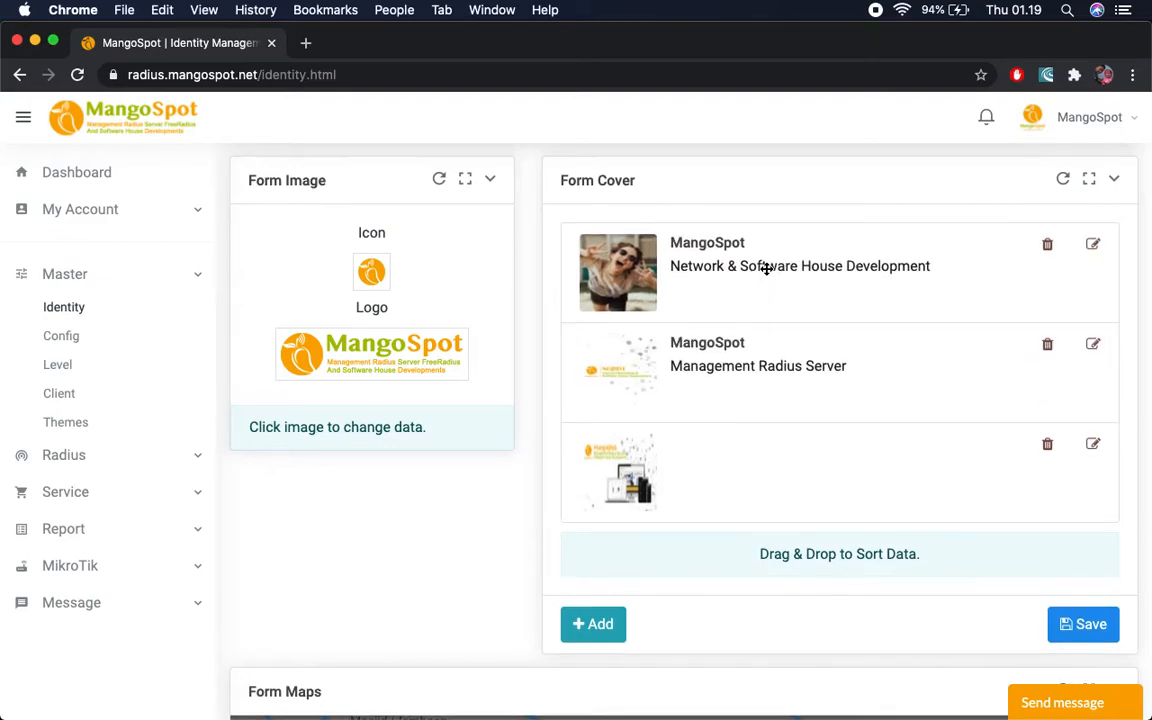
pyautogui.moveTo(756, 429); pyautogui.dragTo(758, 316)
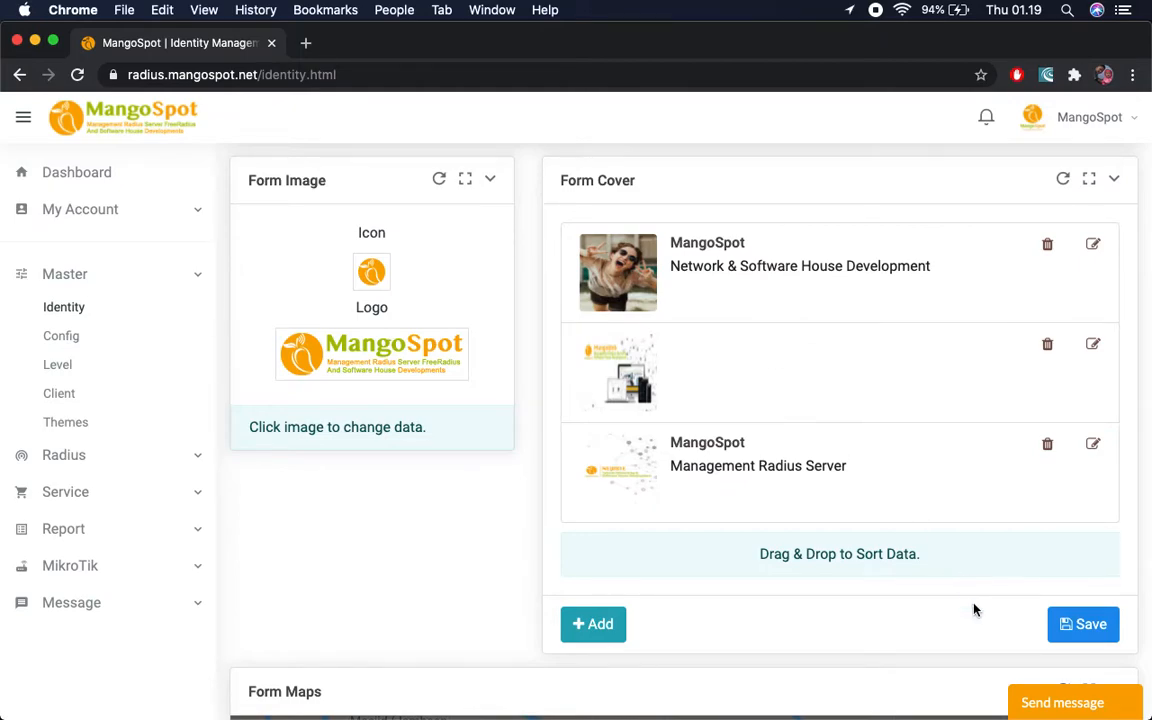
# Dismiss the Google Maps error in Form Maps and move the location marker slightly east
pyautogui.scroll(-5, 913, 545)
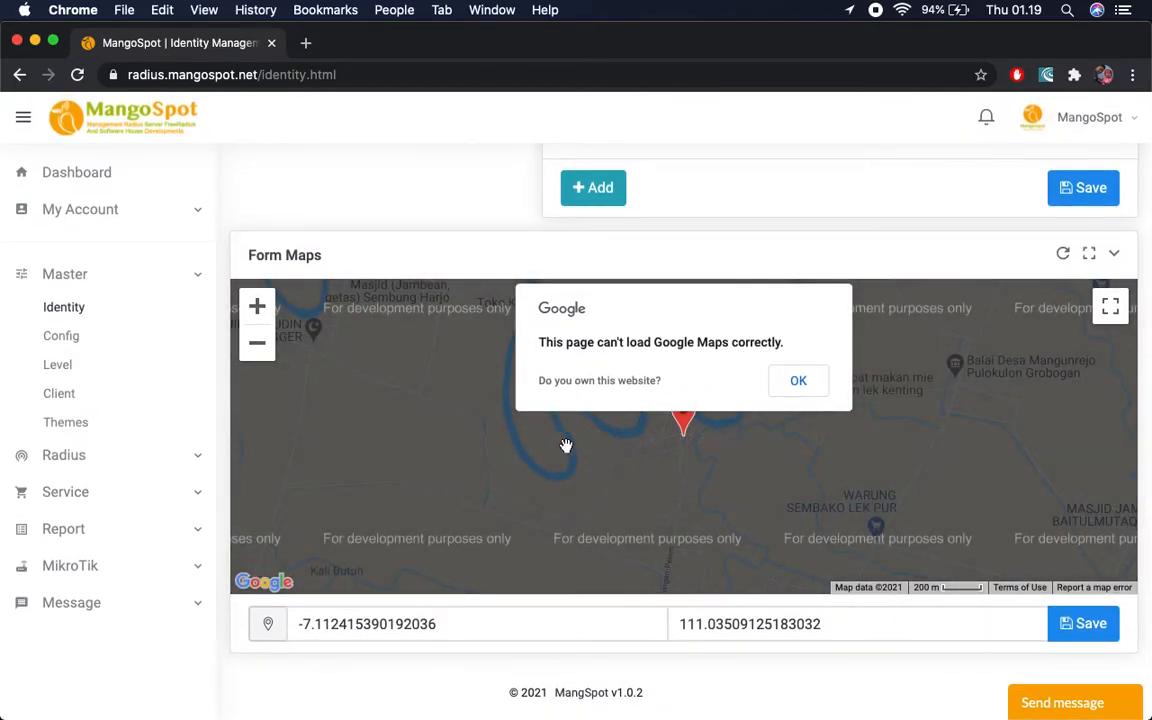
pyautogui.click(797, 384)
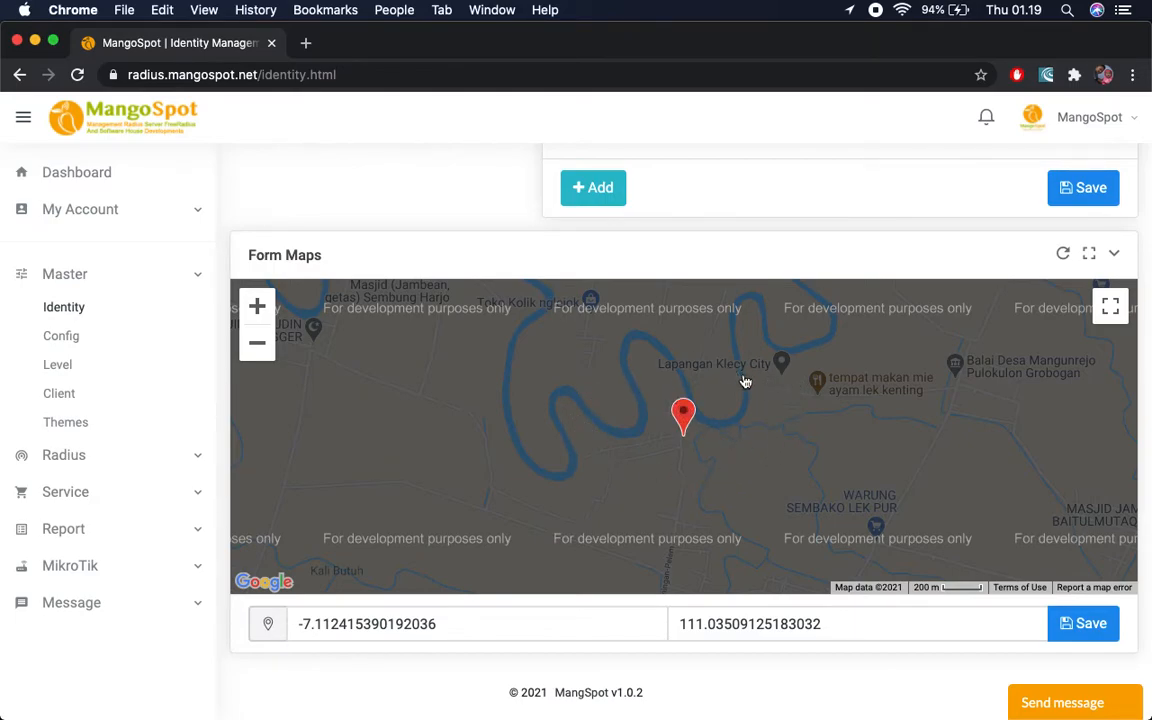
pyautogui.moveTo(683, 421)
pyautogui.mouseDown()
pyautogui.moveTo(597, 406)
pyautogui.moveTo(746, 420)
pyautogui.mouseUp()
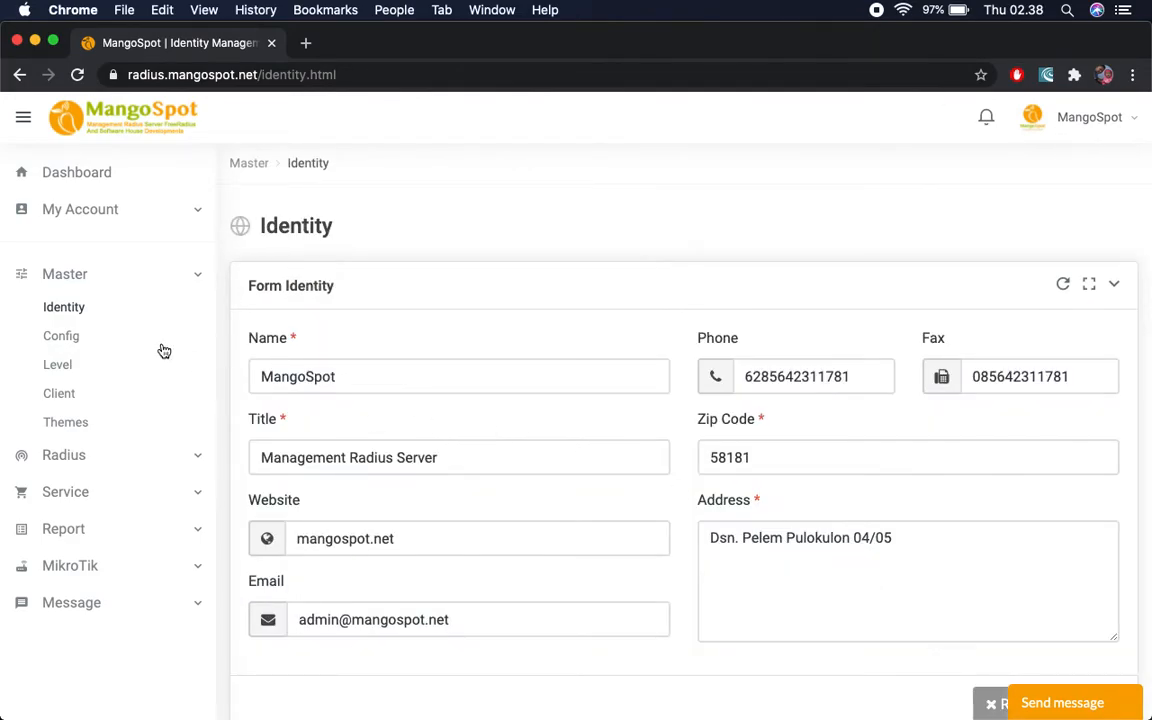
# Open the Config page and review the Email SMTP sender, server, email, security, password and port settings
pyautogui.click(85, 338)
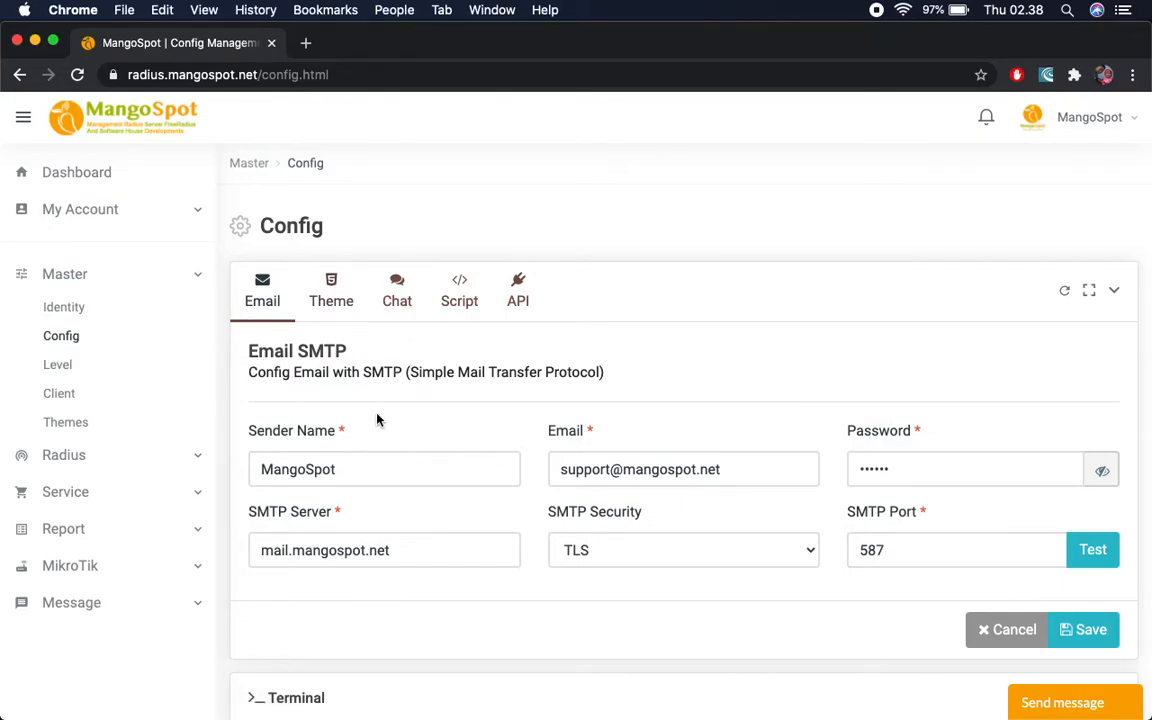
pyautogui.click(403, 466)
pyautogui.click(418, 549)
pyautogui.click(582, 476)
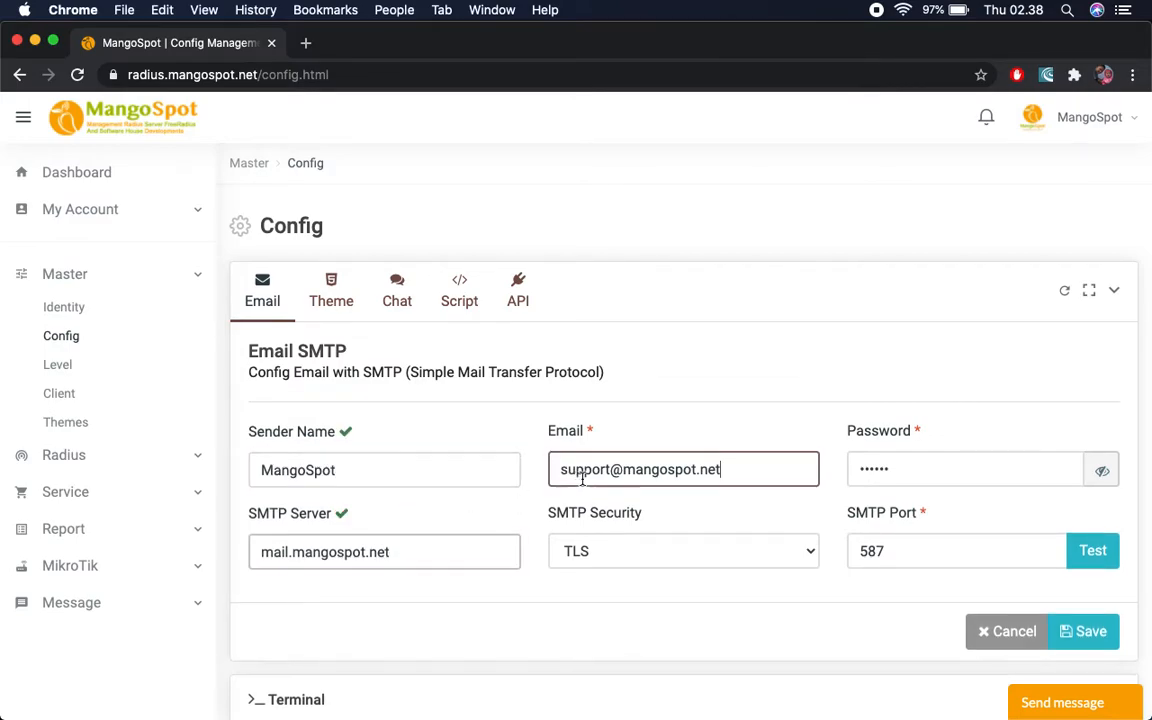
pyautogui.click(629, 553)
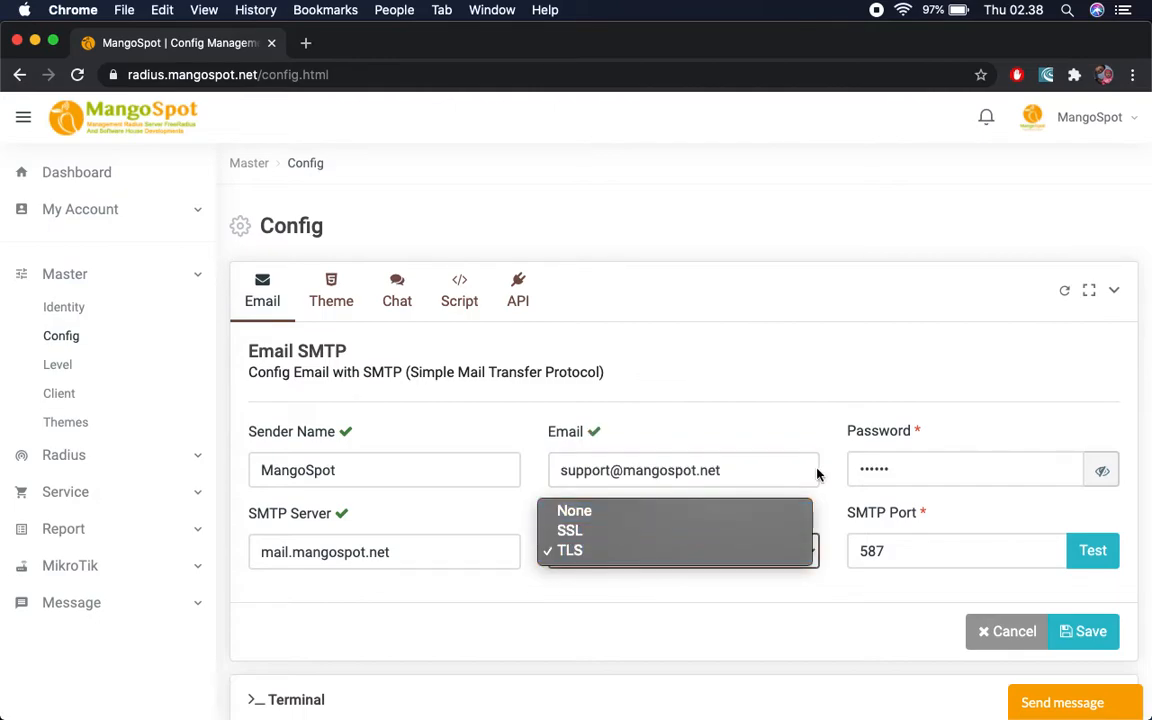
pyautogui.click(866, 470)
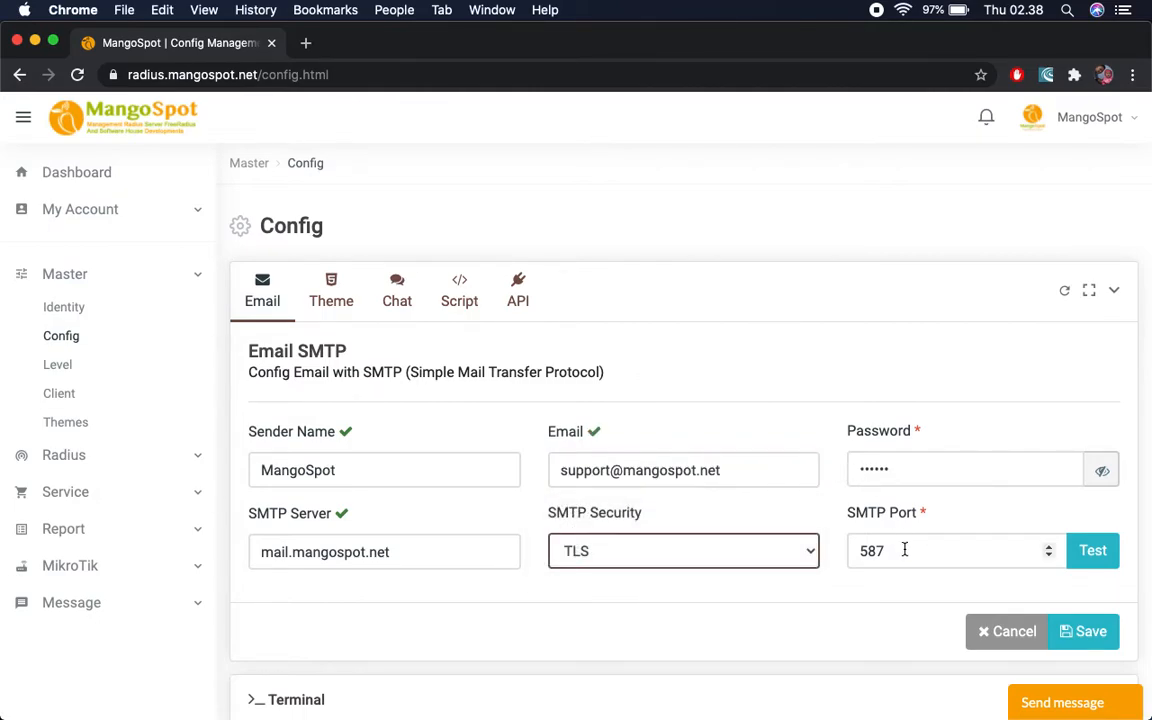
pyautogui.click(904, 550)
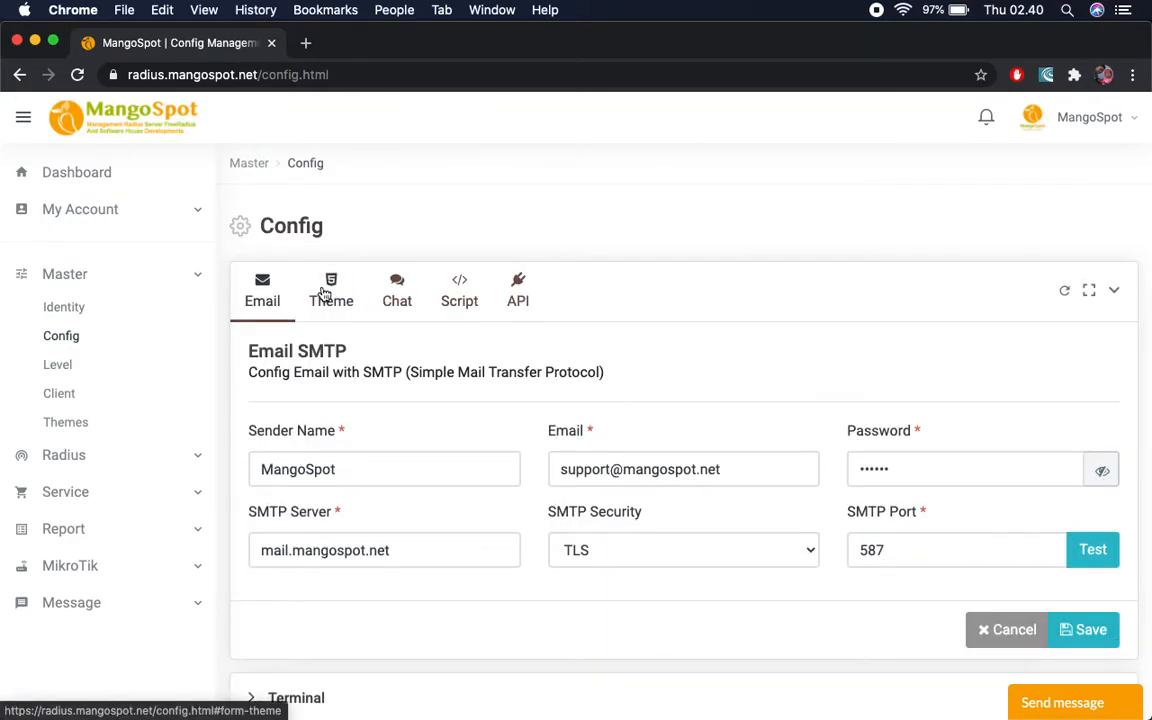
# Load the Forgot email template under Email Theme and highlight the [web_data] code in its script title
pyautogui.click(325, 292)
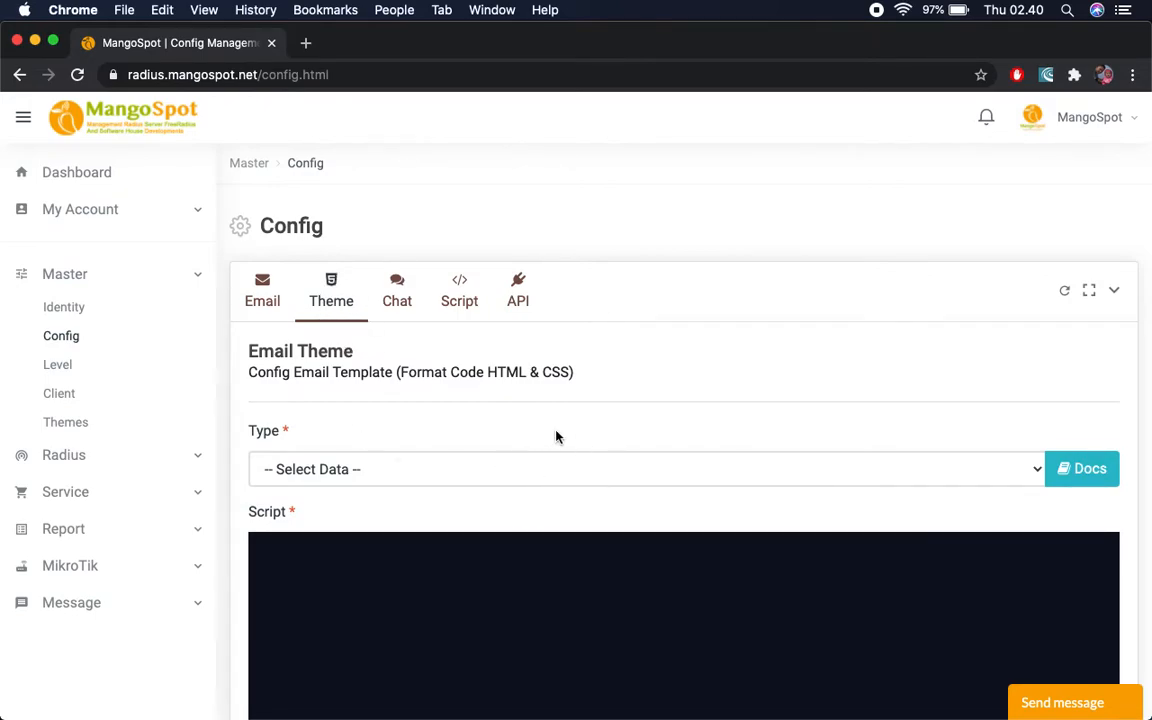
pyautogui.click(447, 473)
pyautogui.click(431, 513)
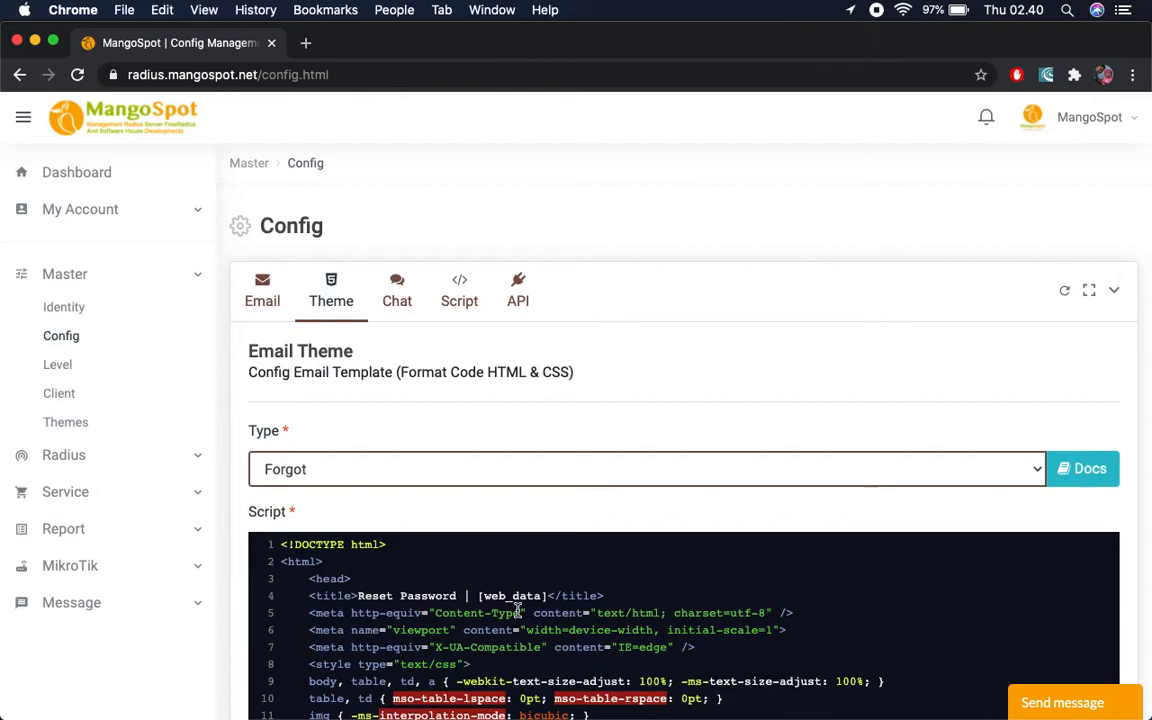
pyautogui.scroll(-1, 518, 605)
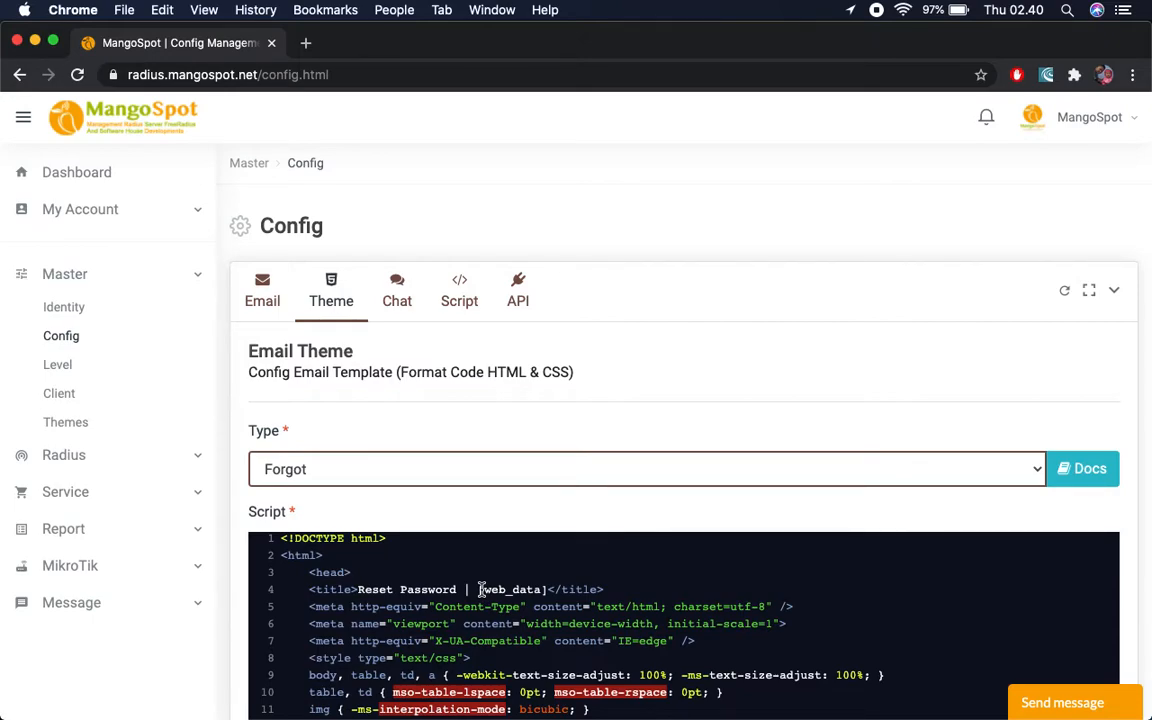
pyautogui.moveTo(481, 589); pyautogui.dragTo(547, 591)
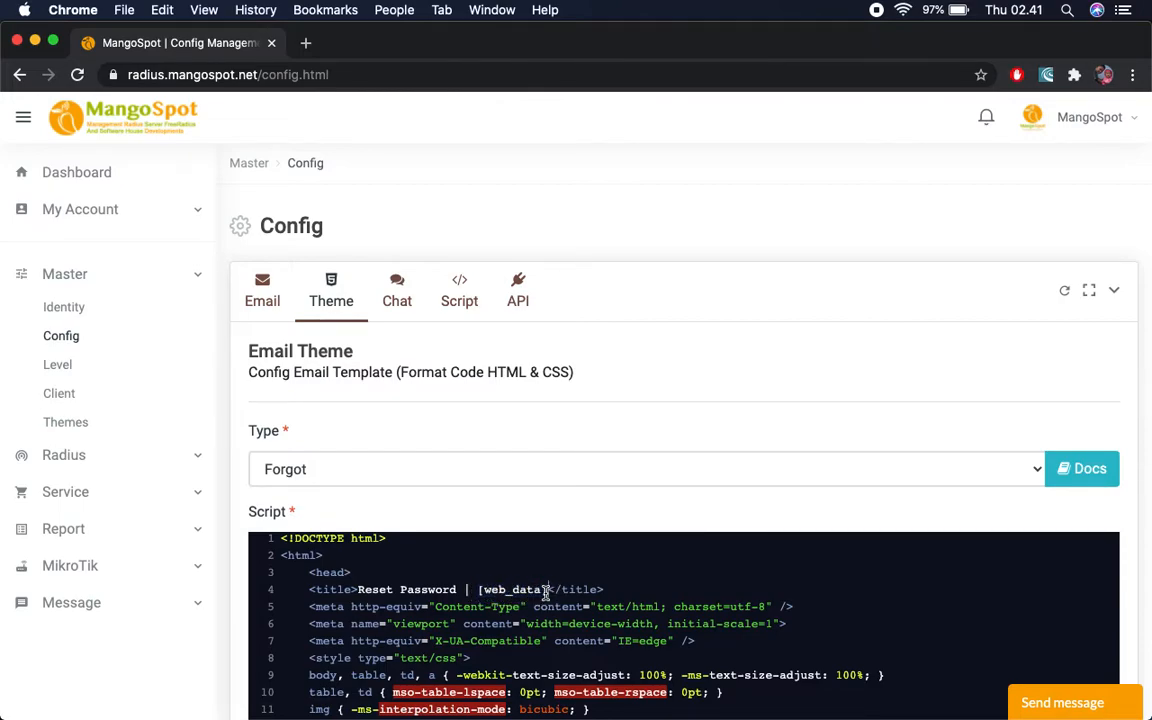
pyautogui.click(481, 589)
pyautogui.moveTo(481, 589); pyautogui.dragTo(545, 590)
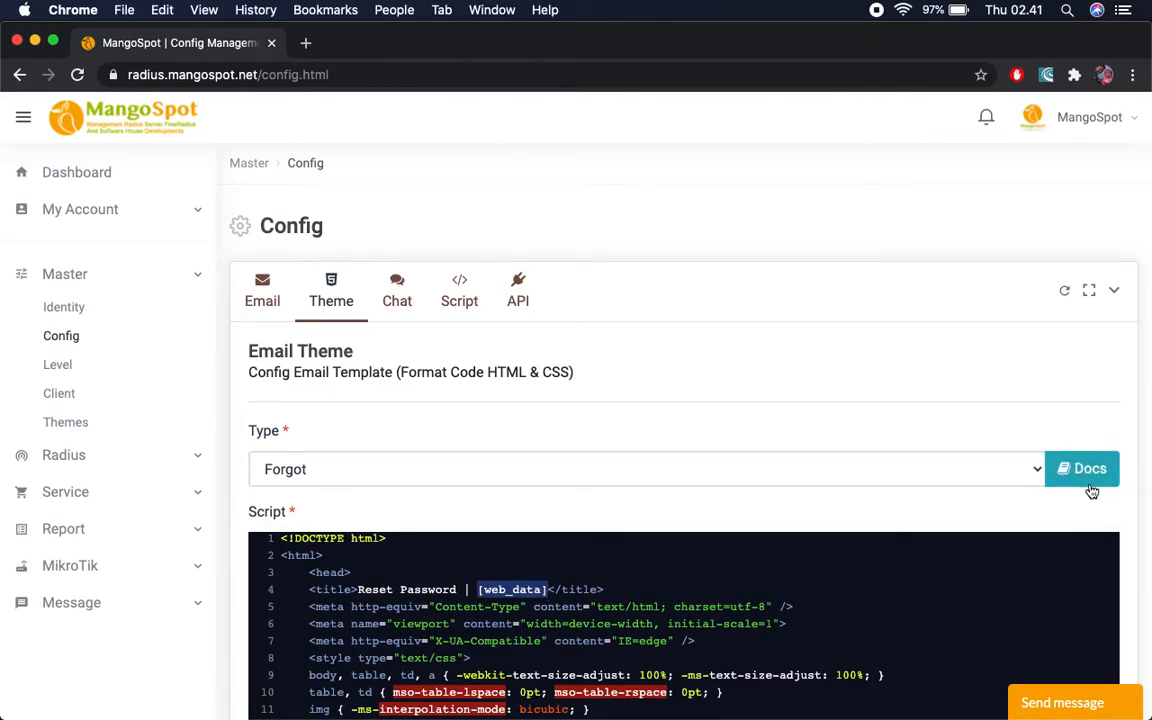
# Consult the documentation of template codes, close it, and examine the Forgot template's script and preview
pyautogui.click(1088, 470)
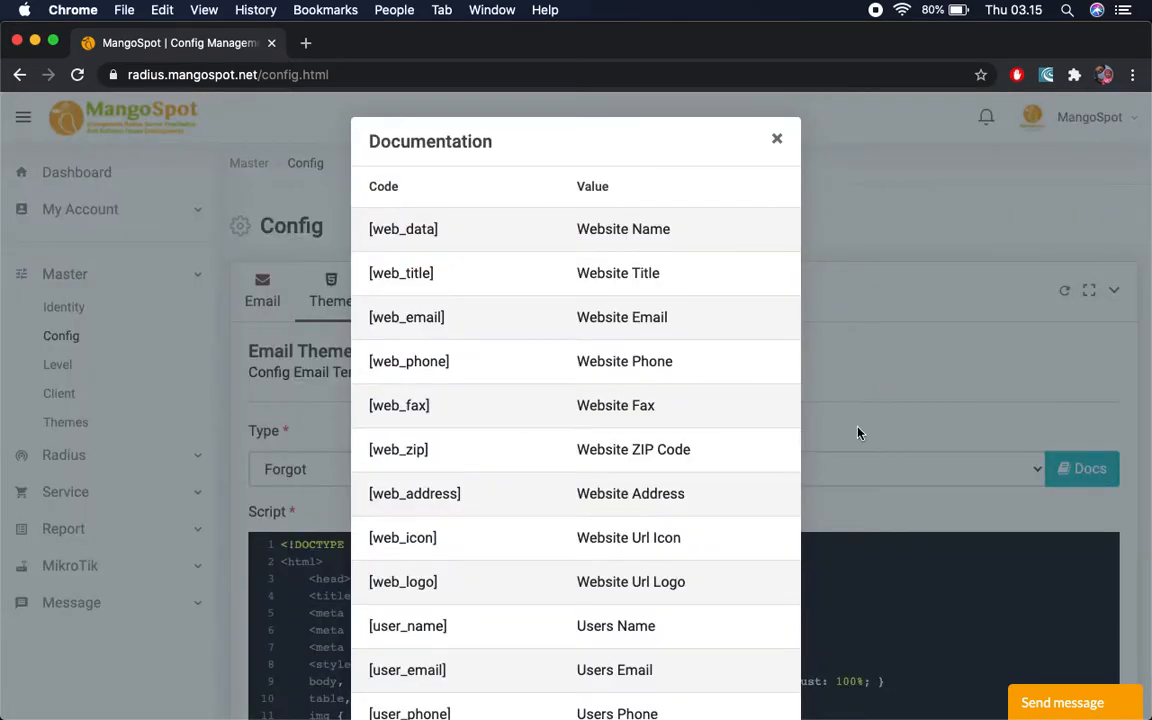
pyautogui.click(777, 140)
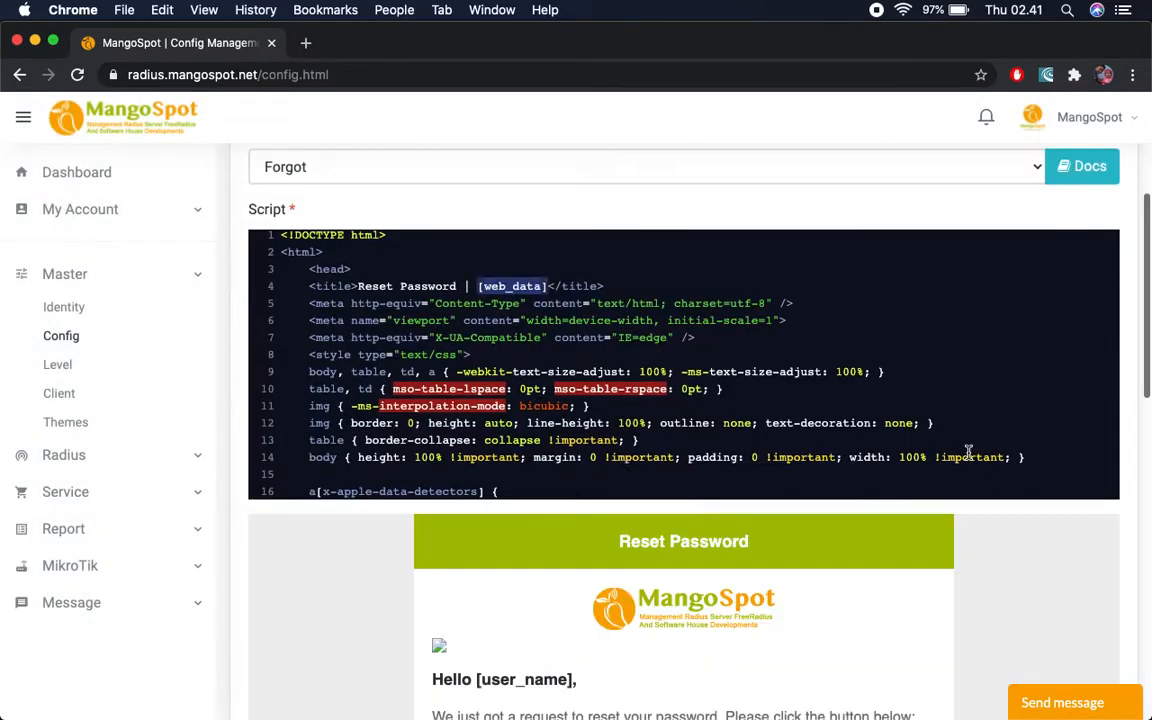
pyautogui.scroll(-4, 967, 452)
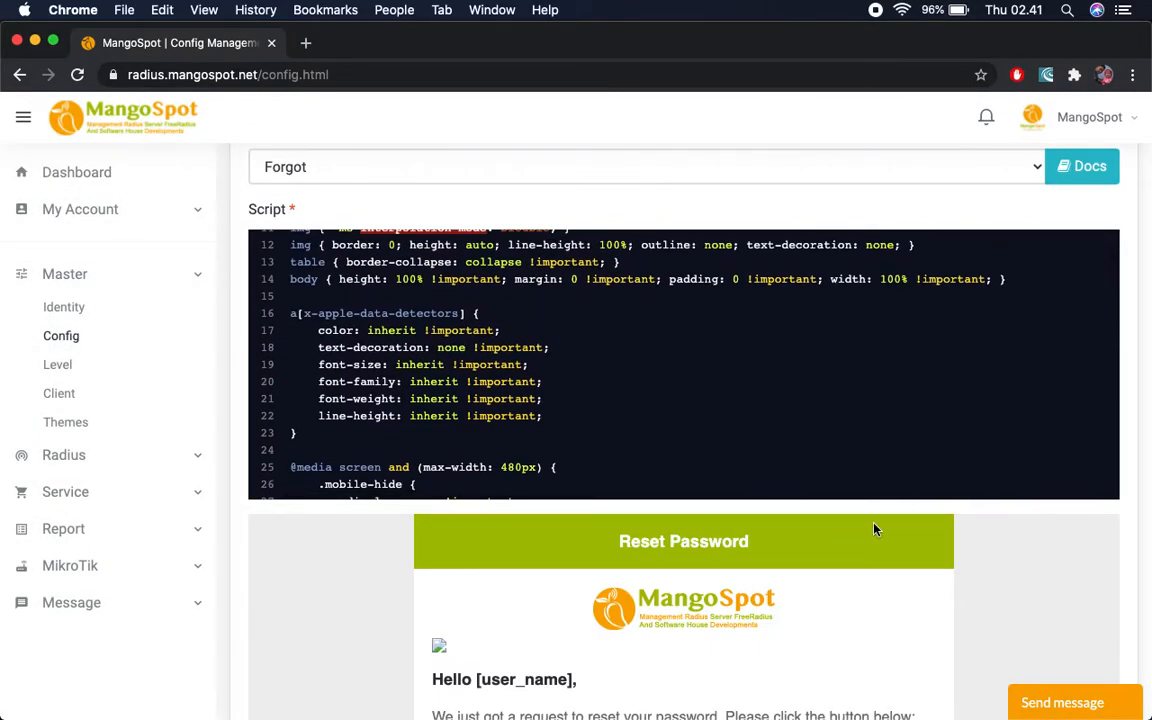
pyautogui.scroll(-10, 1015, 628)
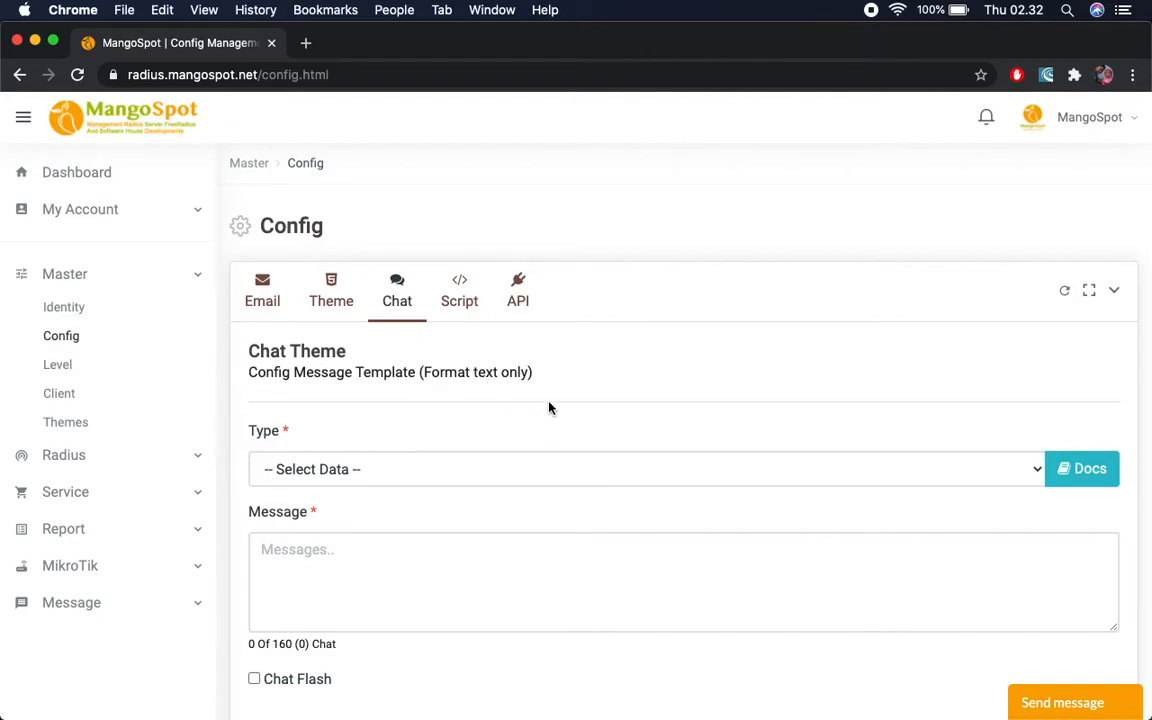
# Load the OTP message template under Chat Theme, highlight its [user_name] code and check the code documentation
pyautogui.click(555, 478)
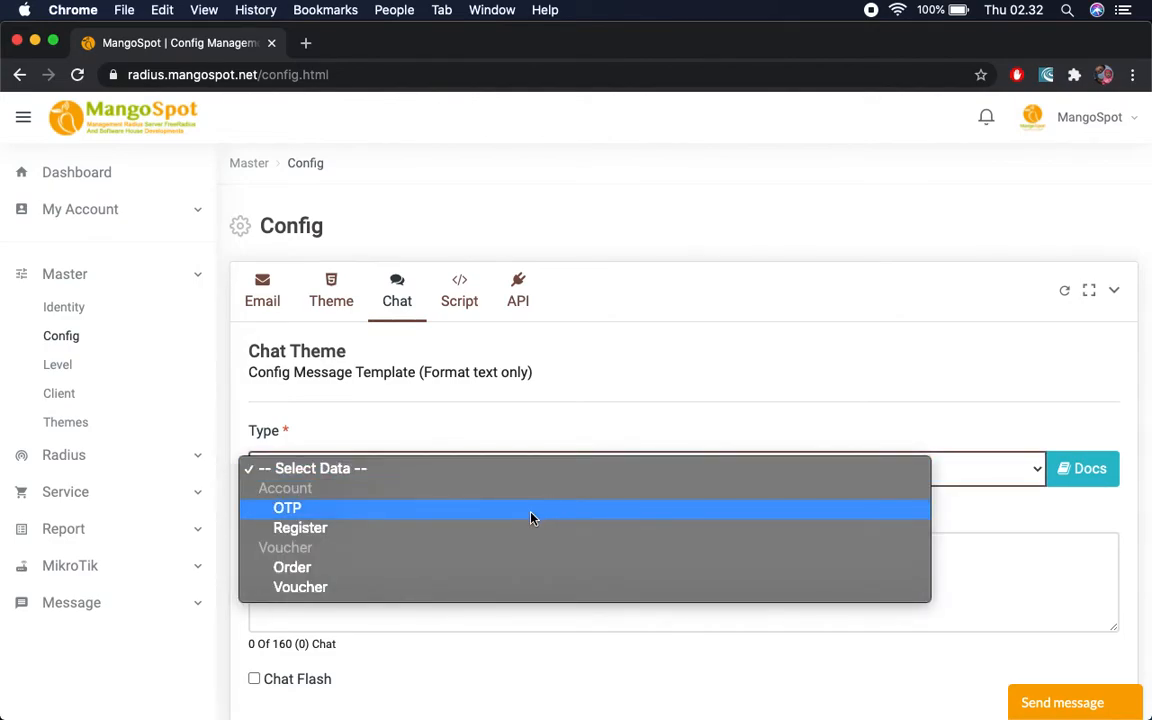
pyautogui.click(531, 516)
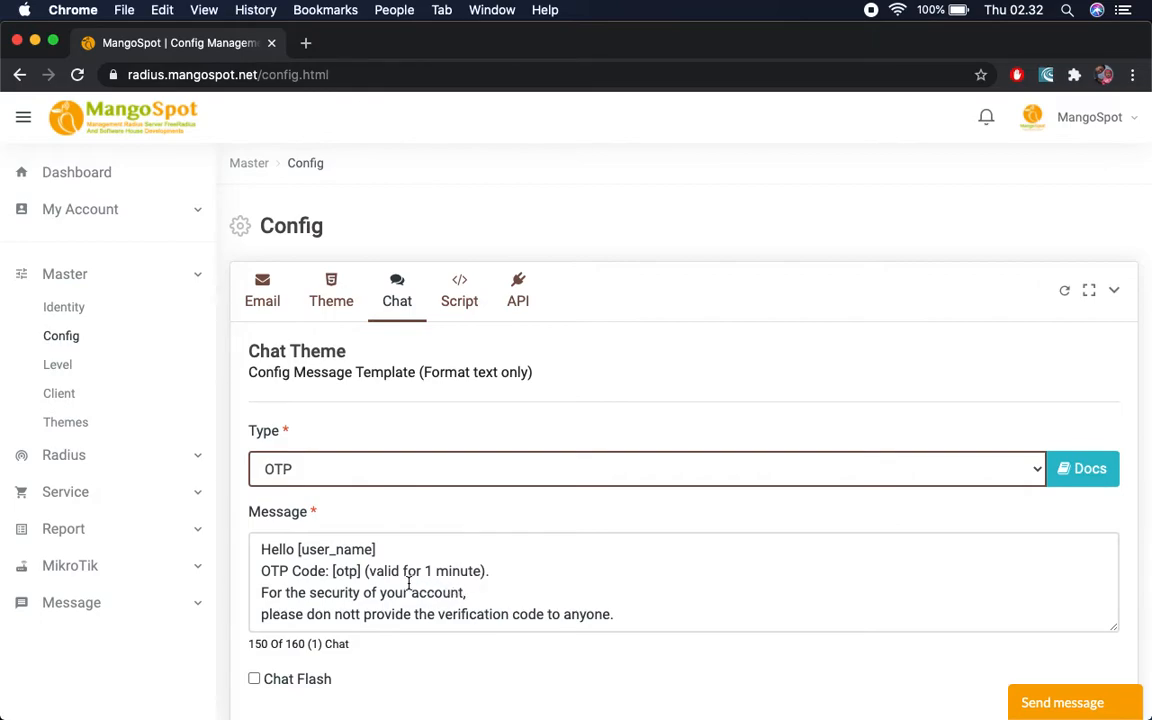
pyautogui.moveTo(298, 549); pyautogui.dragTo(384, 545)
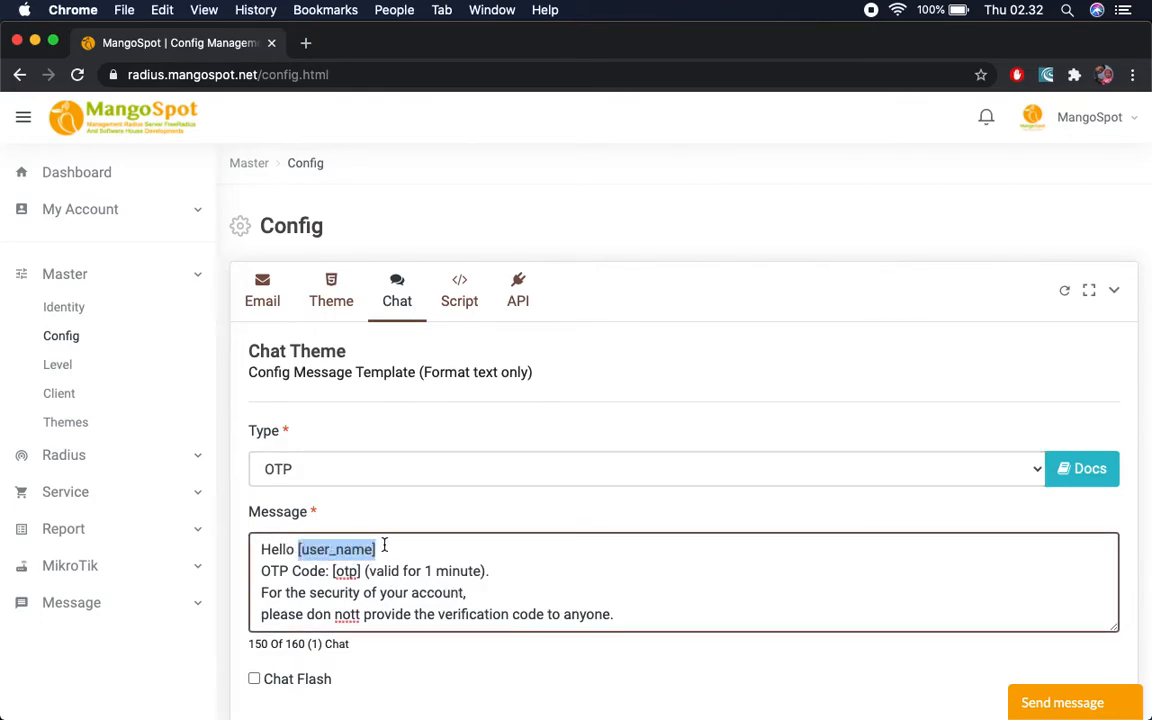
pyautogui.click(1080, 477)
pyautogui.click(1080, 477)
pyautogui.press('Escape')
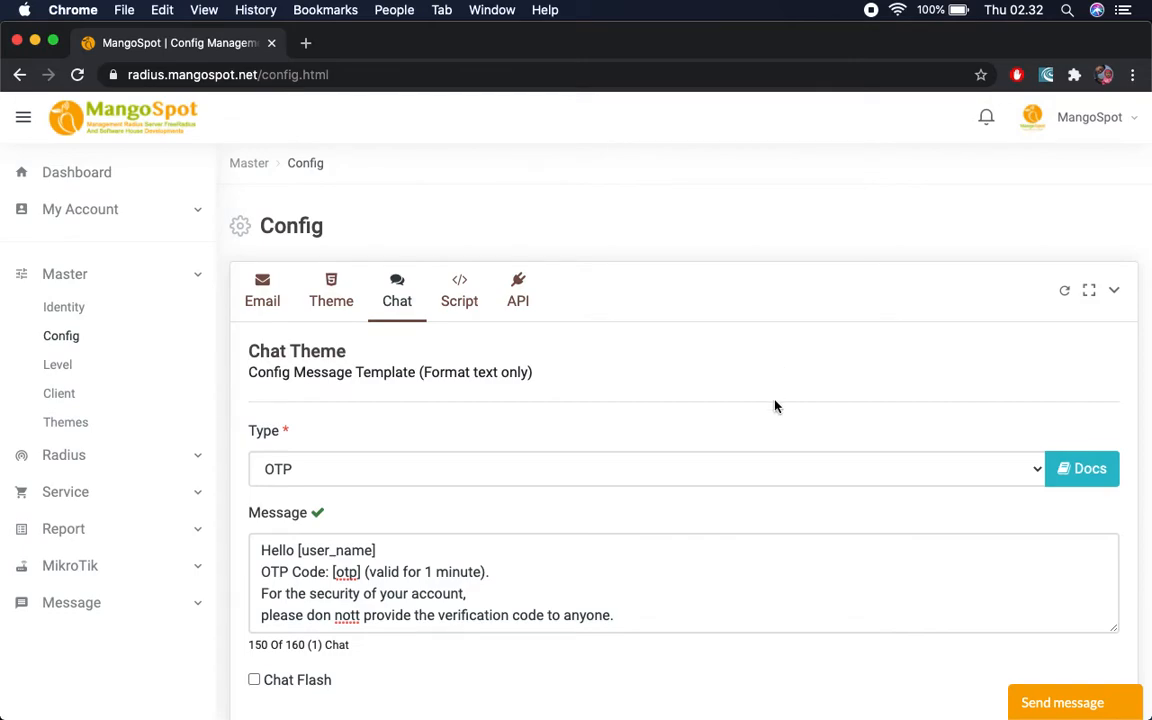
pyautogui.scroll(-4, 802, 589)
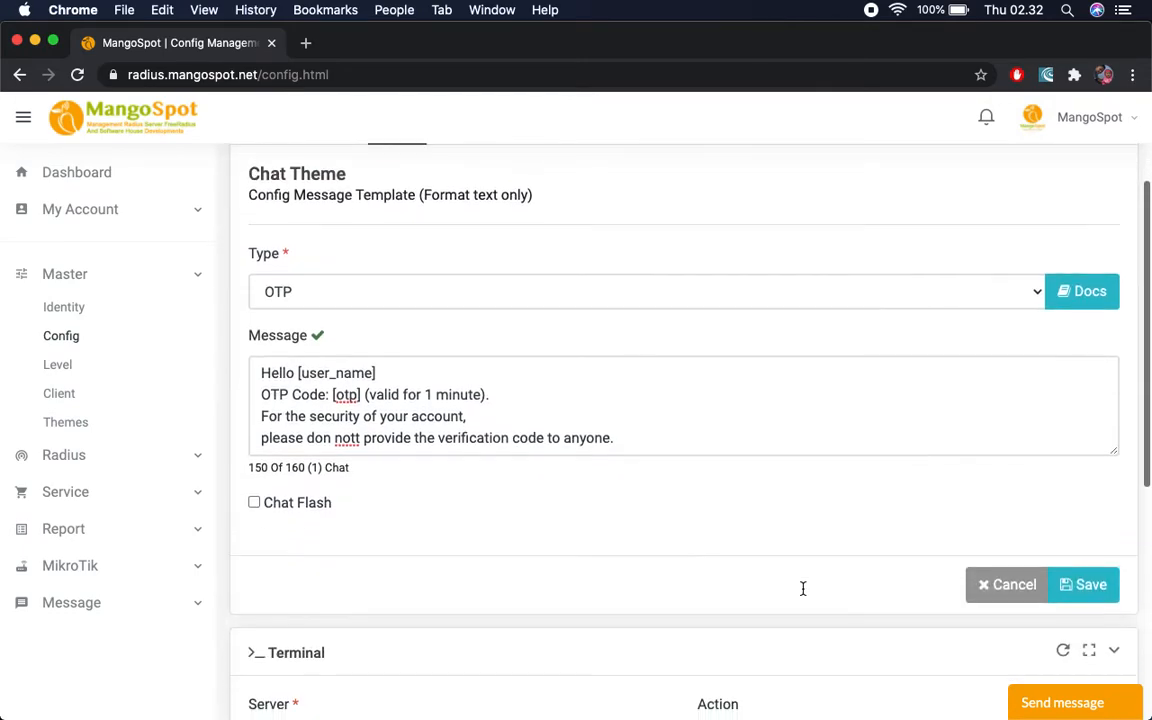
# Save the OTP chat template and review the Script settings for DNS Wifi, currency, Google Map API, header code and footer code
pyautogui.click(1068, 582)
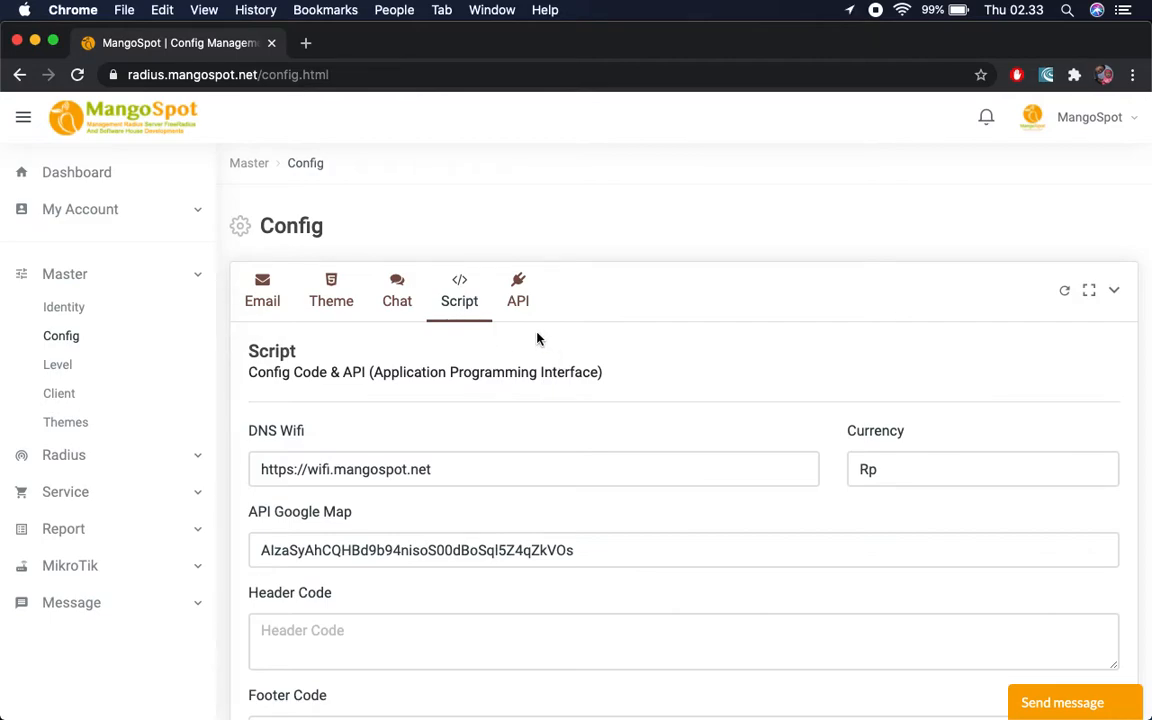
pyautogui.scroll(-4, 350, 451)
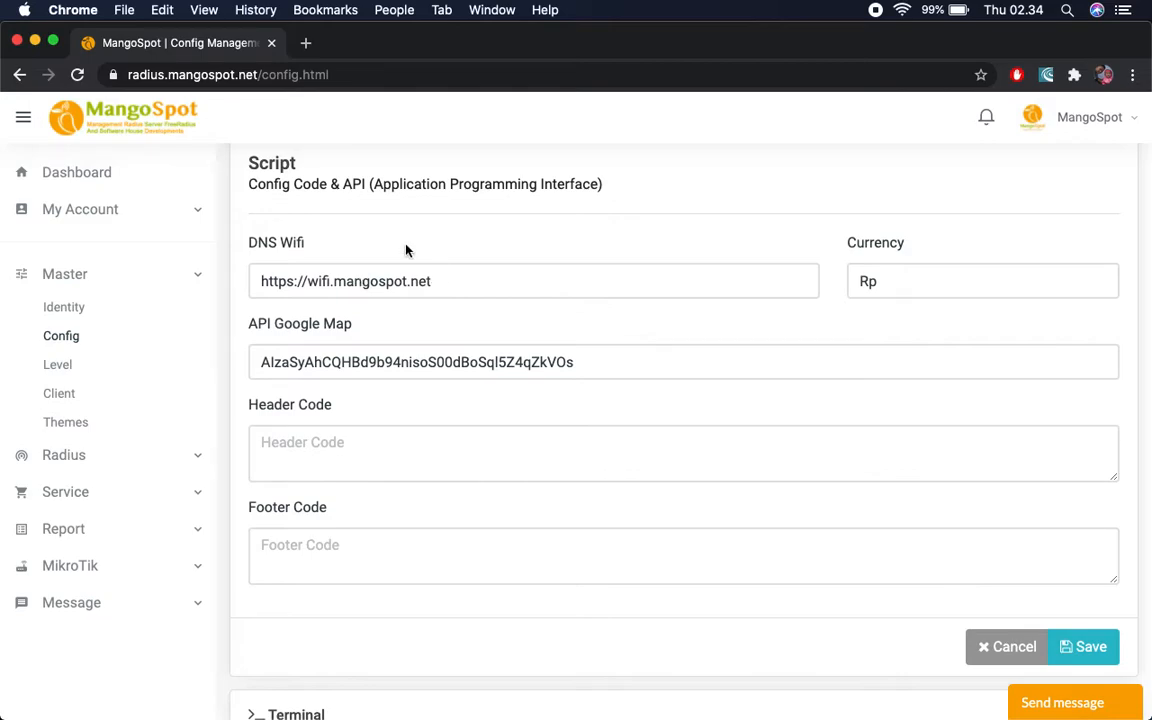
pyautogui.click(921, 282)
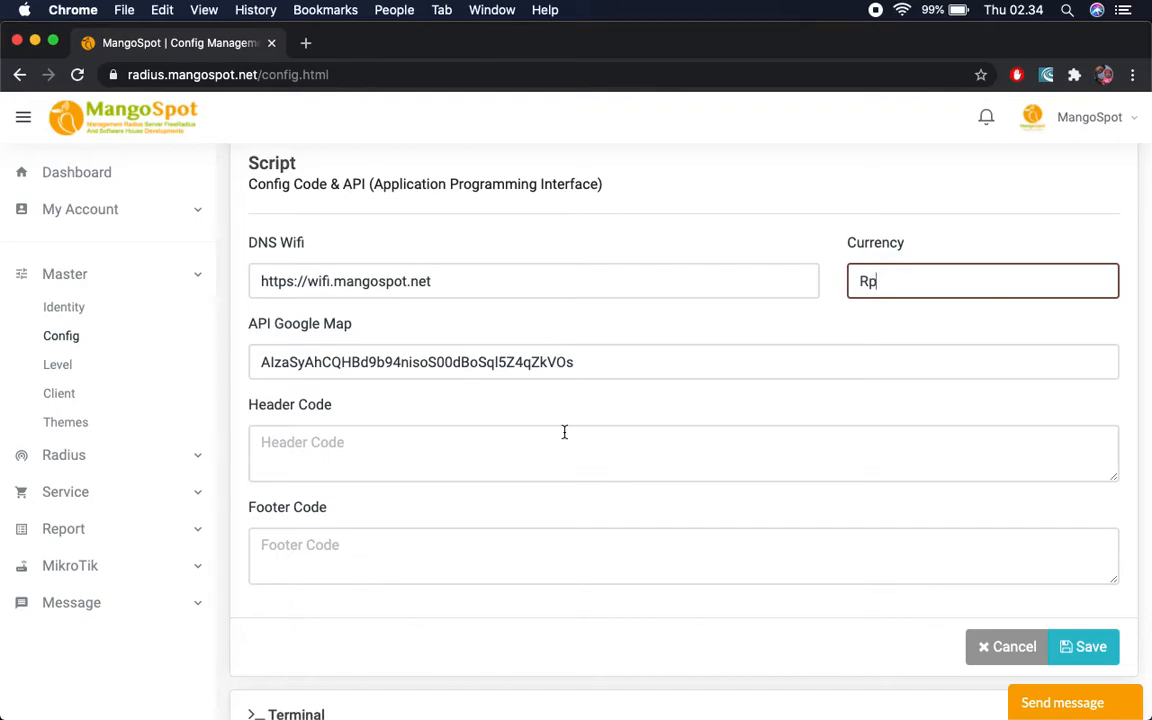
pyautogui.scroll(-3, 567, 440)
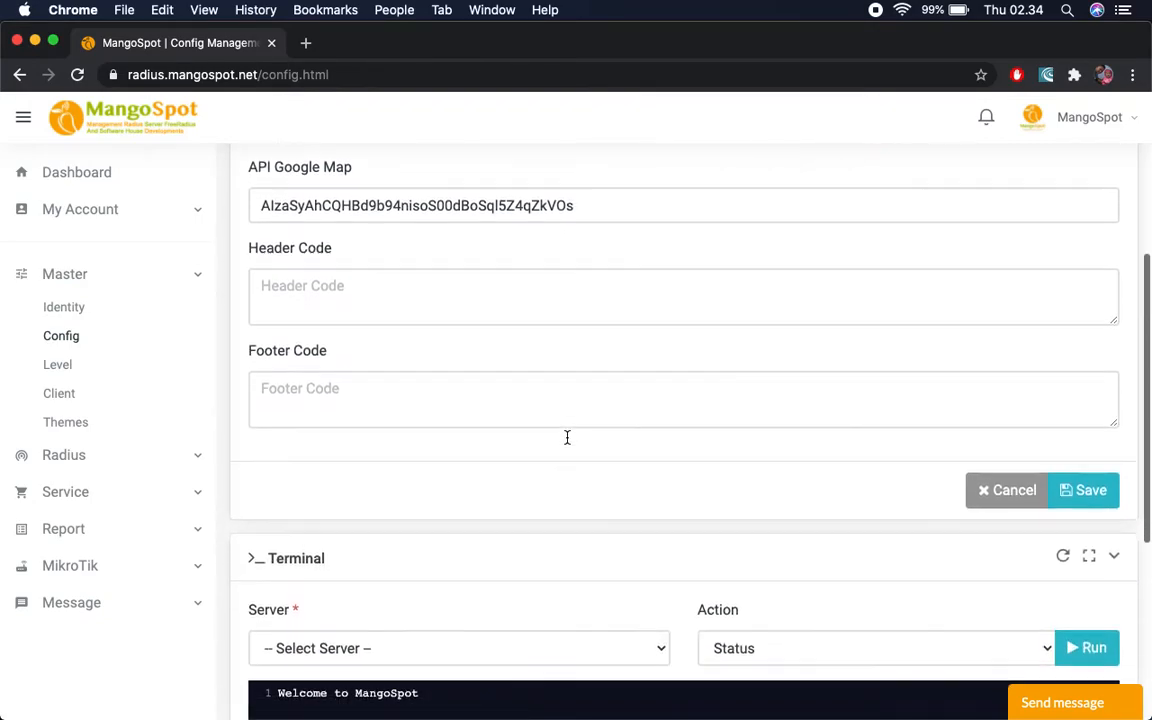
pyautogui.click(534, 400)
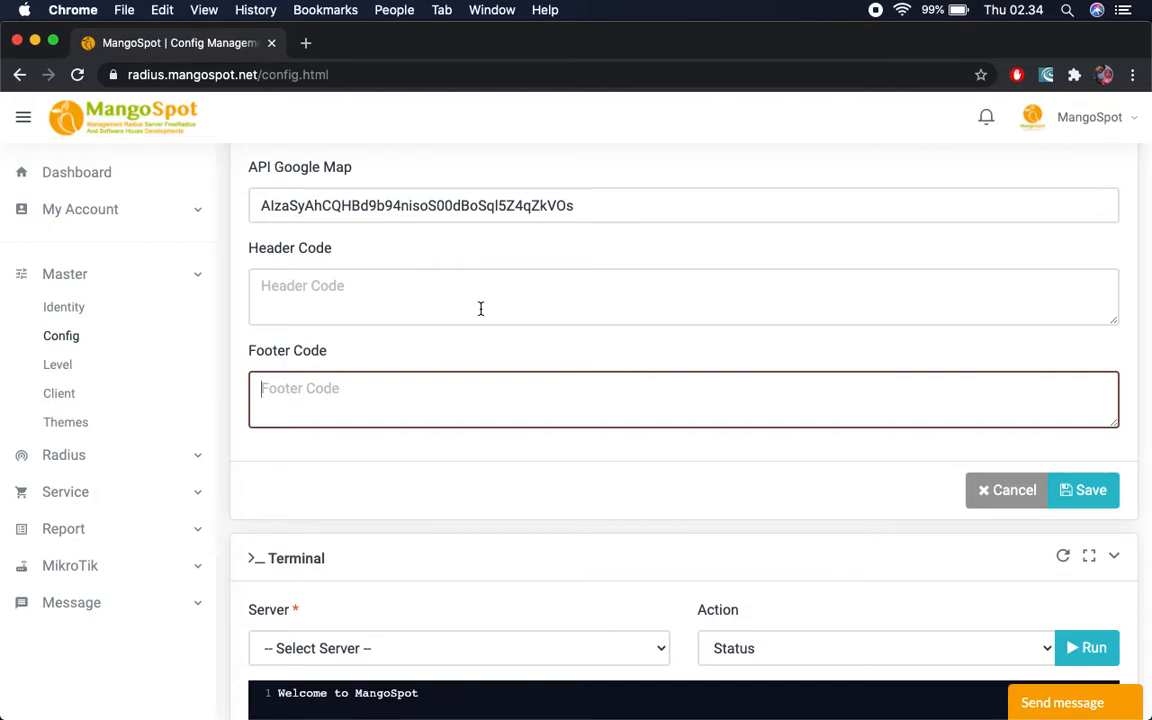
pyautogui.click(456, 292)
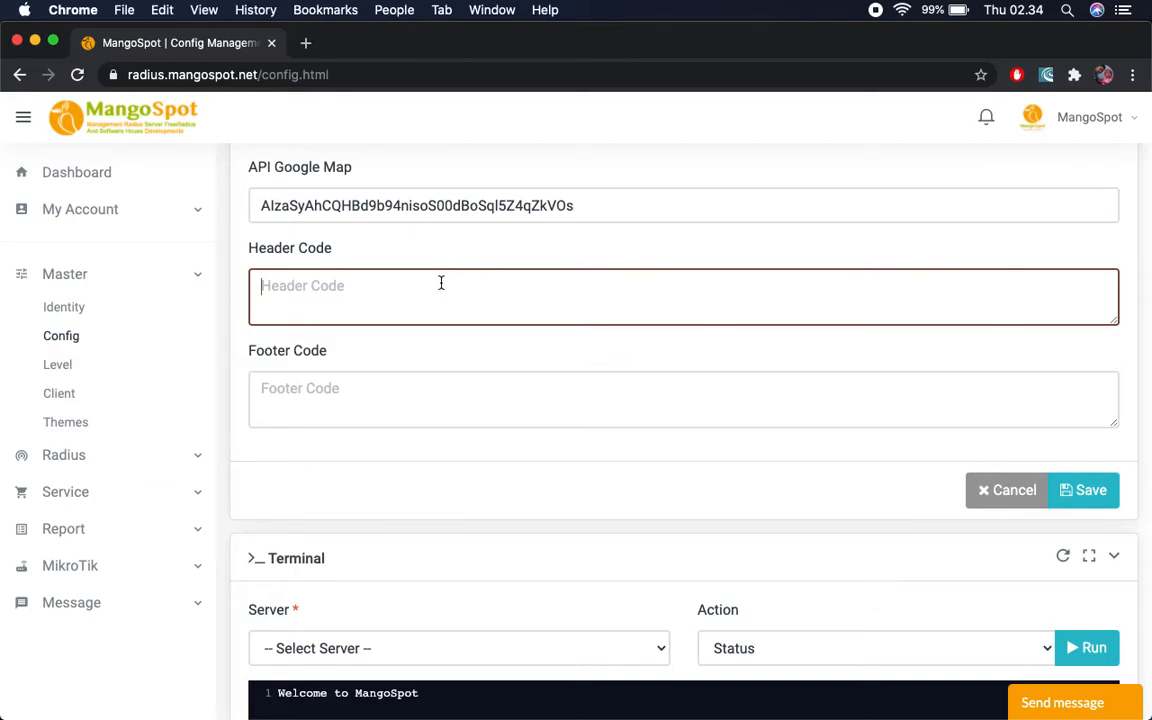
pyautogui.click(417, 406)
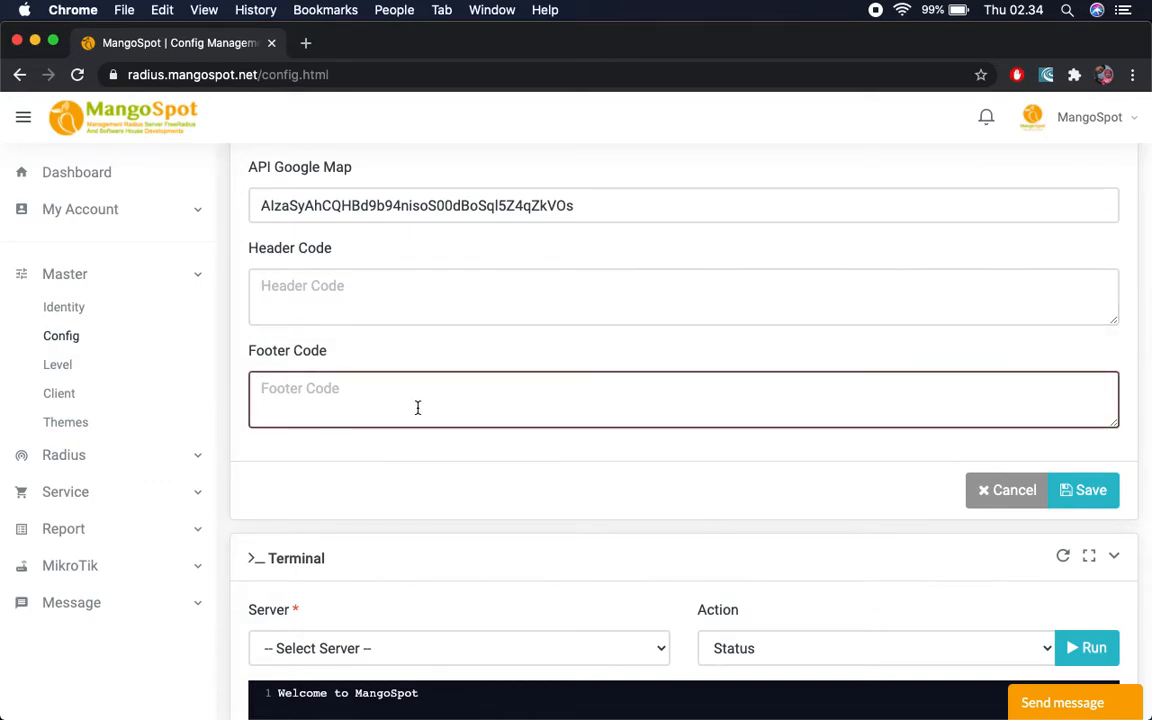
pyautogui.scroll(1, 517, 386)
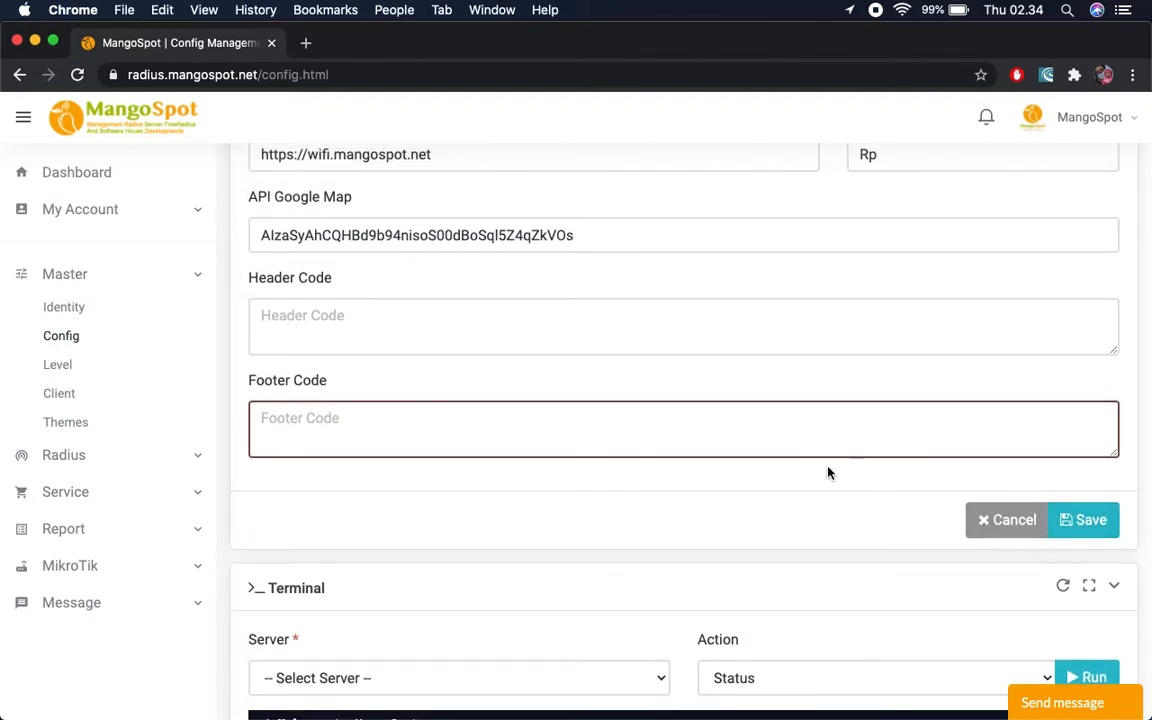
# Open the API settings and review the Google, Facebook, WhatsApp, OneSignal and Tawk.to credential fields
pyautogui.scroll(5, 700, 260)
pyautogui.click(518, 300)
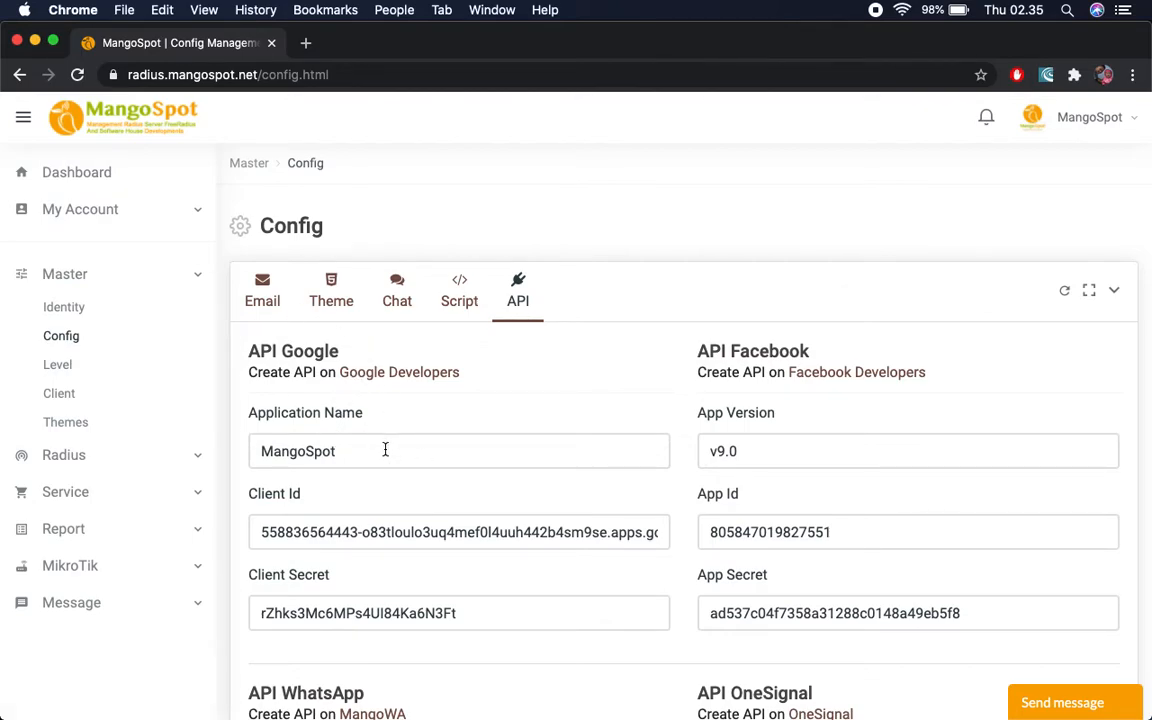
pyautogui.scroll(-3, 385, 450)
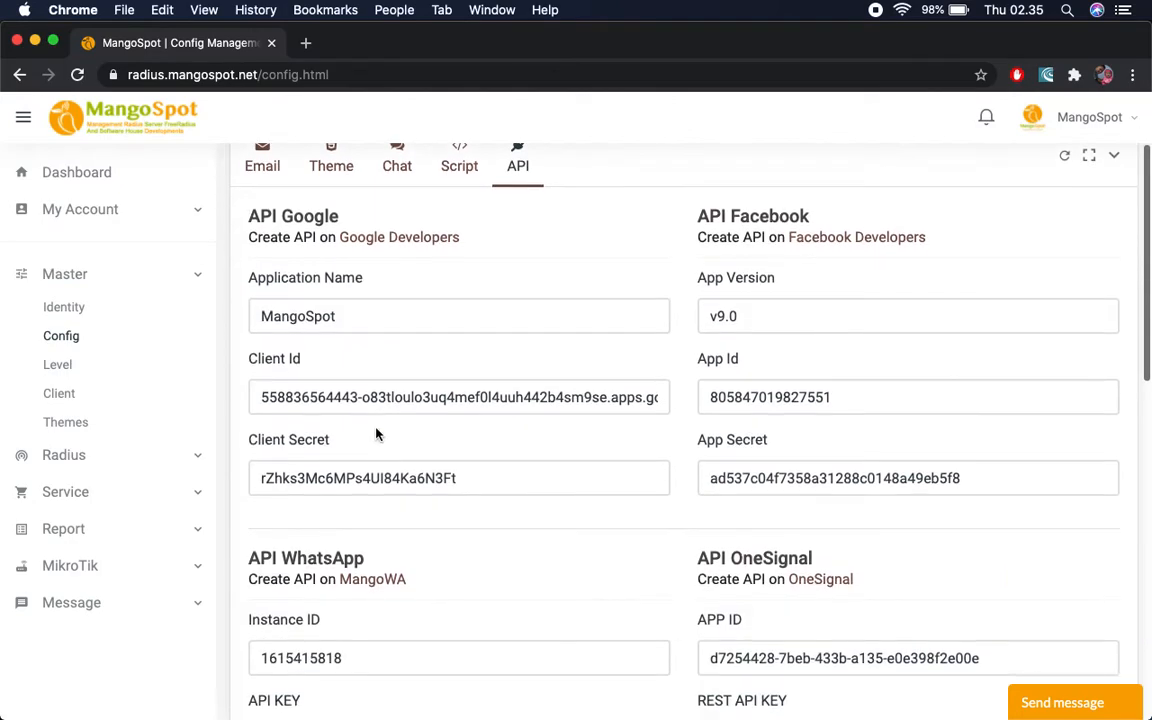
pyautogui.click(361, 388)
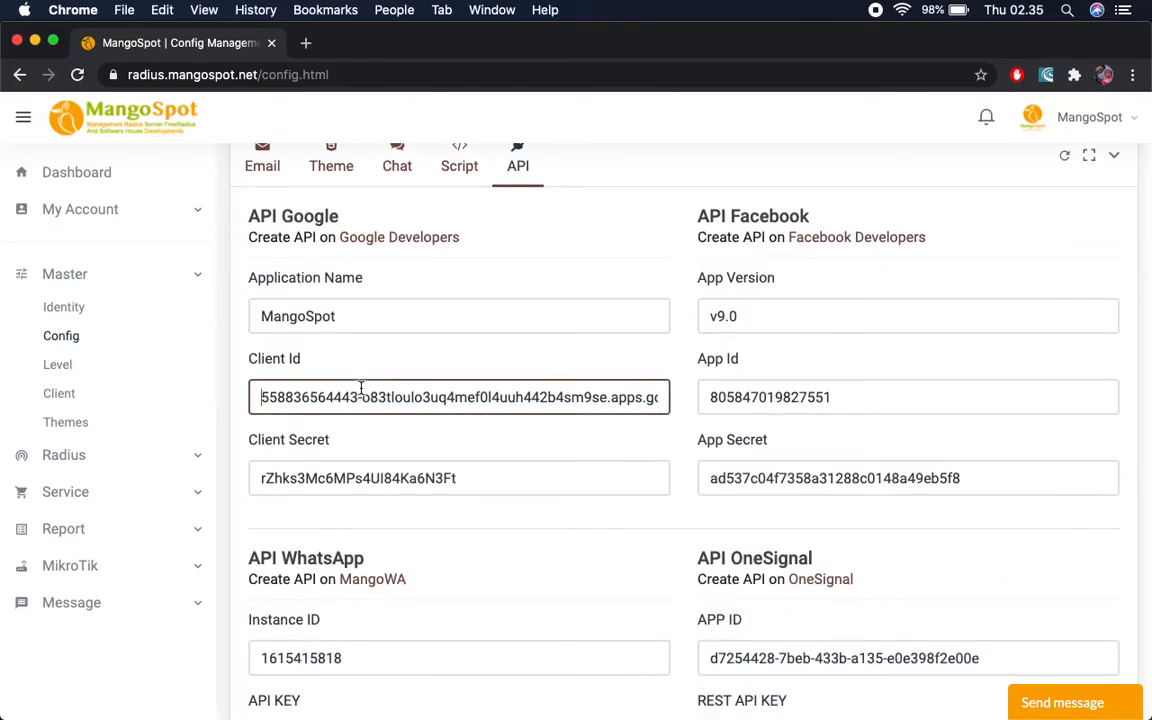
pyautogui.click(364, 476)
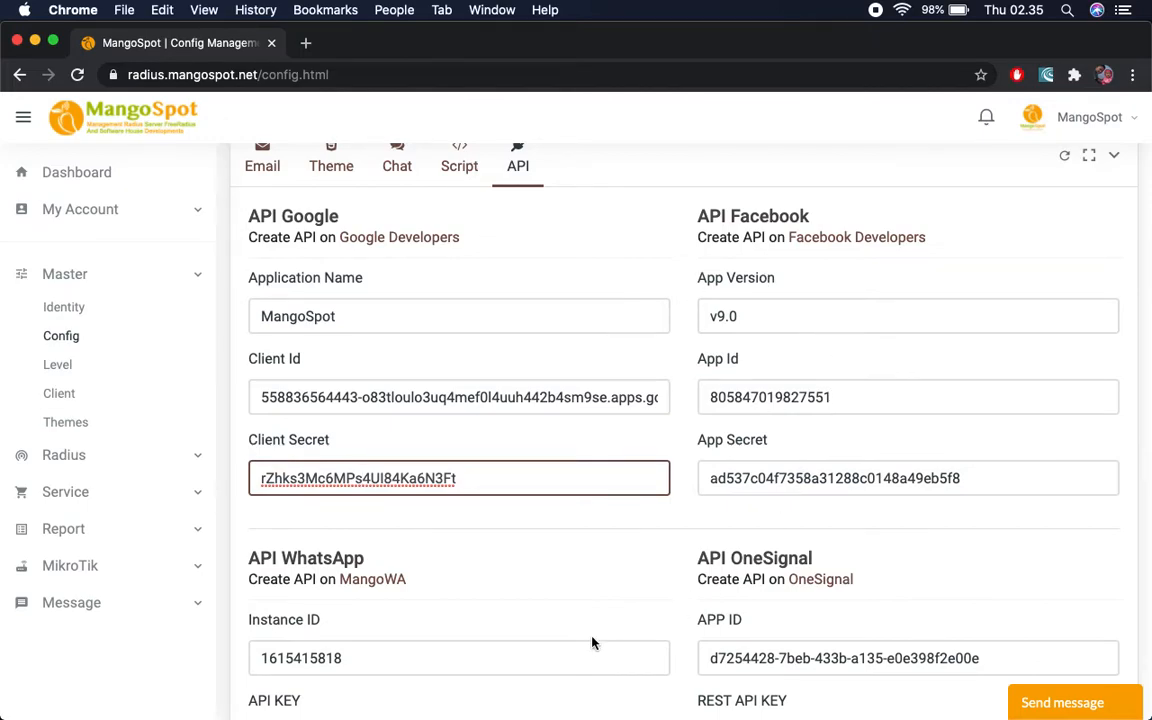
pyautogui.scroll(-5, 786, 586)
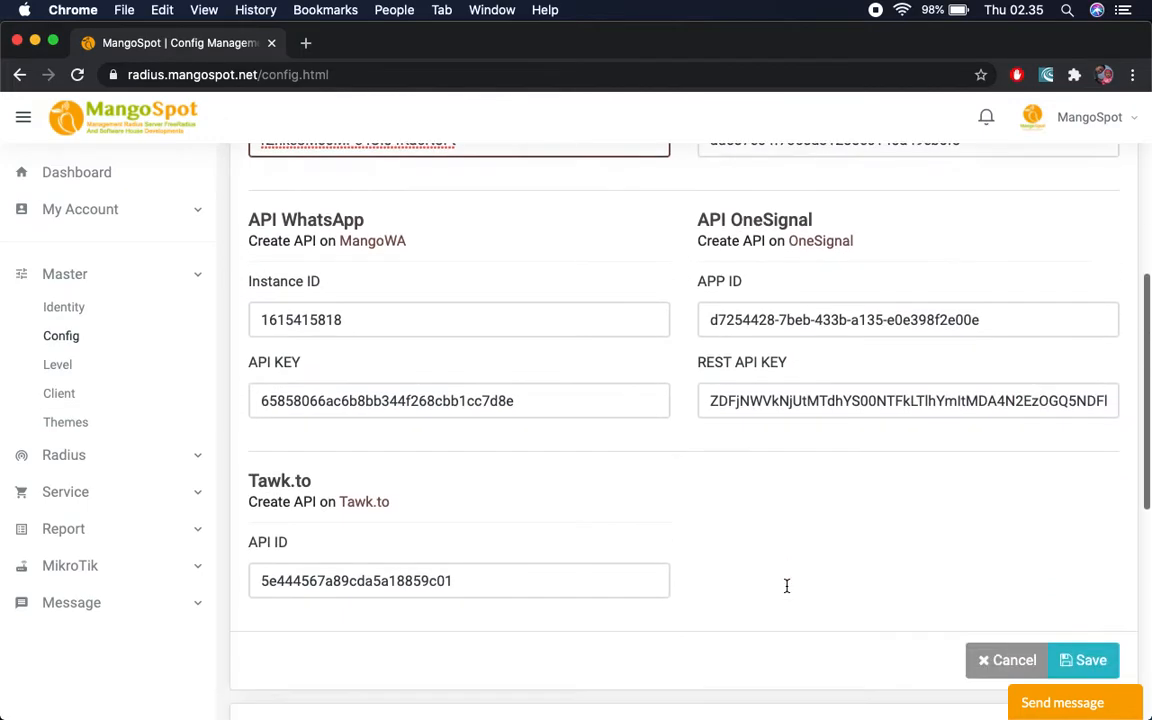
# Run the Status action for the freeradius server in the Terminal section and examine its output
pyautogui.scroll(-8, 786, 586)
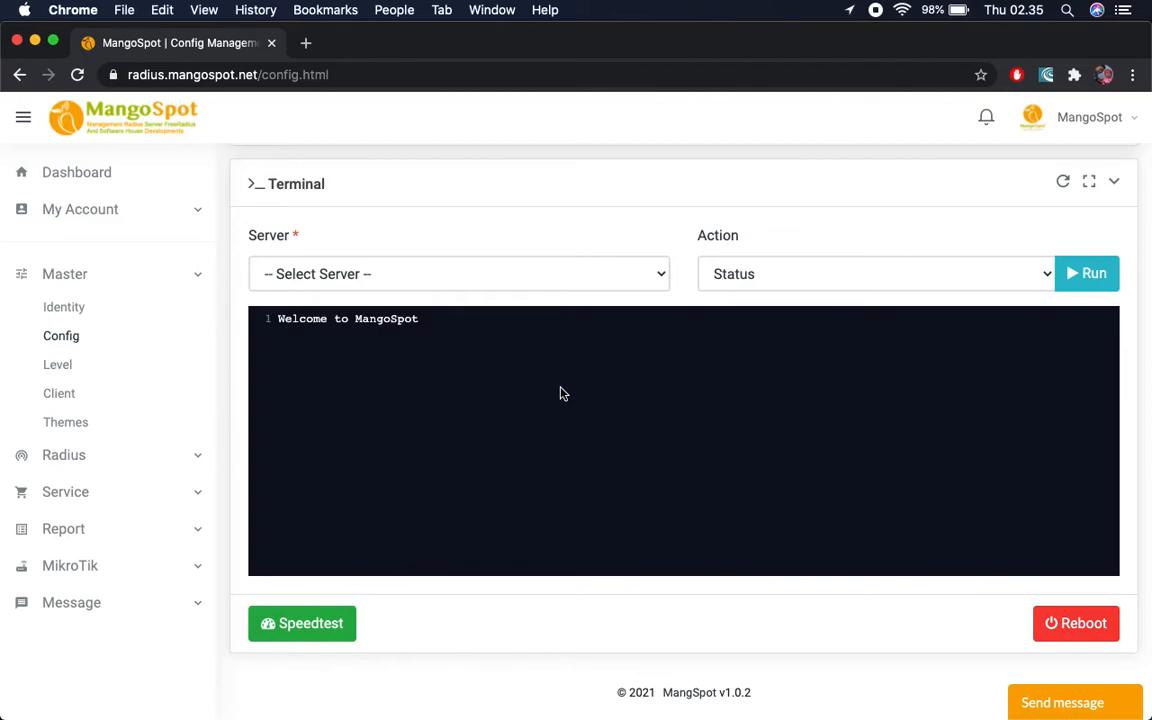
pyautogui.click(551, 281)
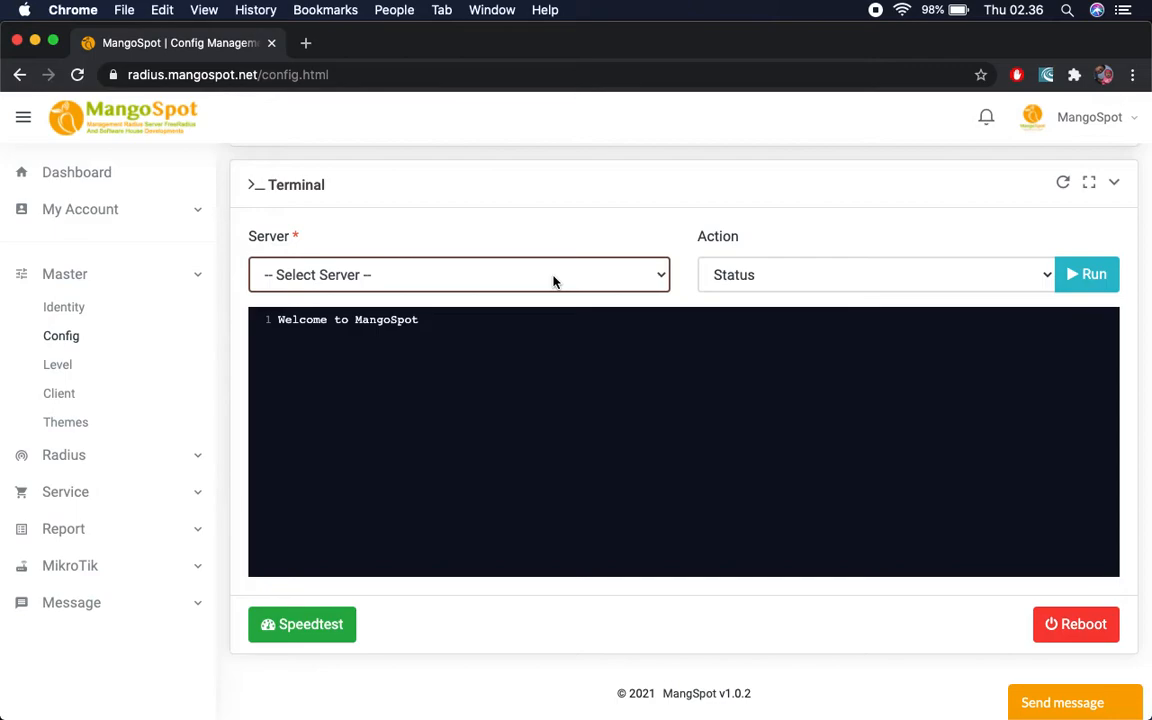
pyautogui.click(553, 281)
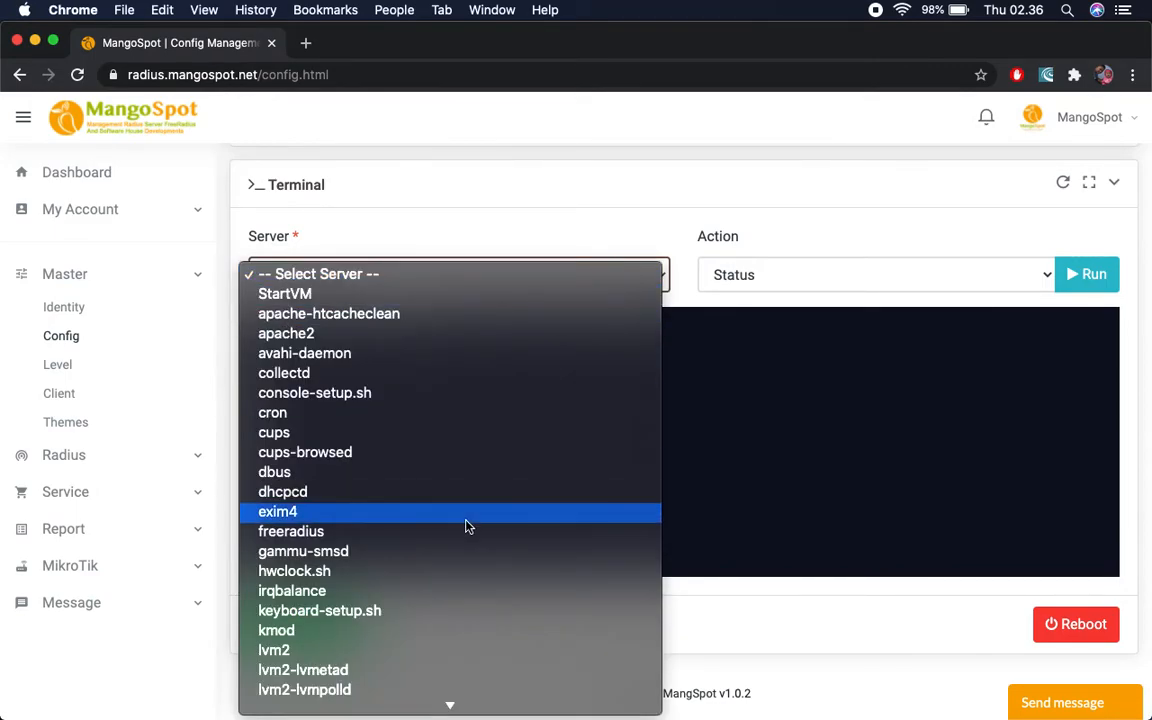
pyautogui.scroll(-1, 466, 525)
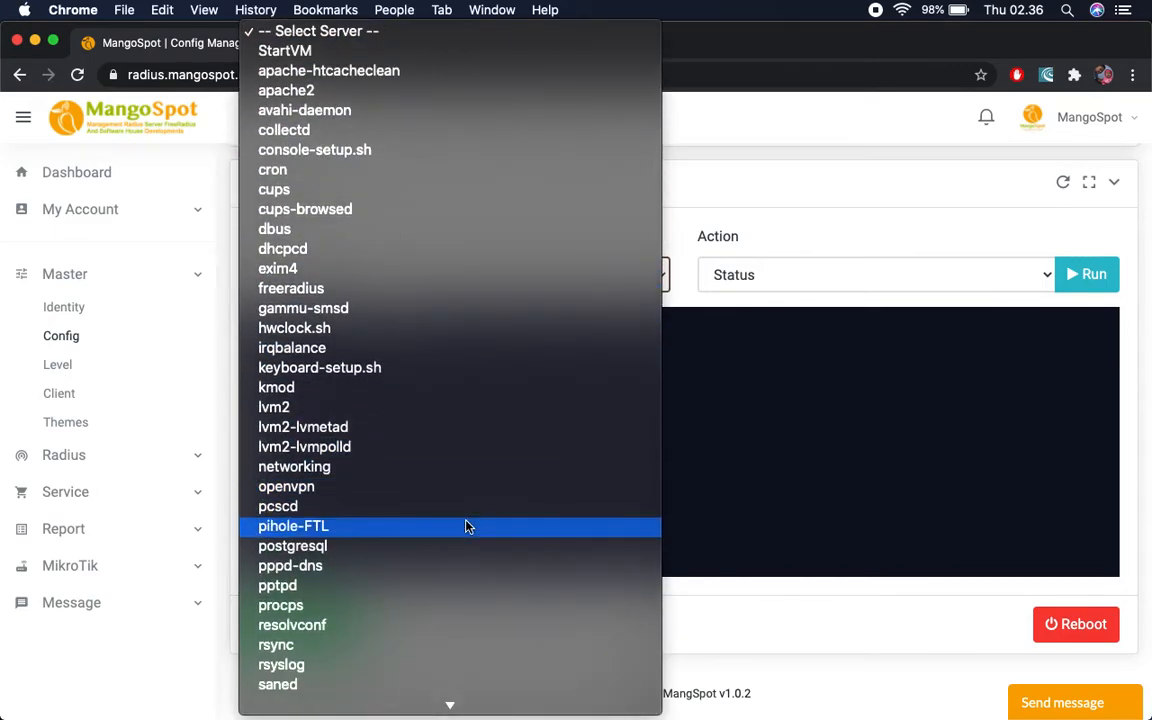
pyautogui.click(369, 289)
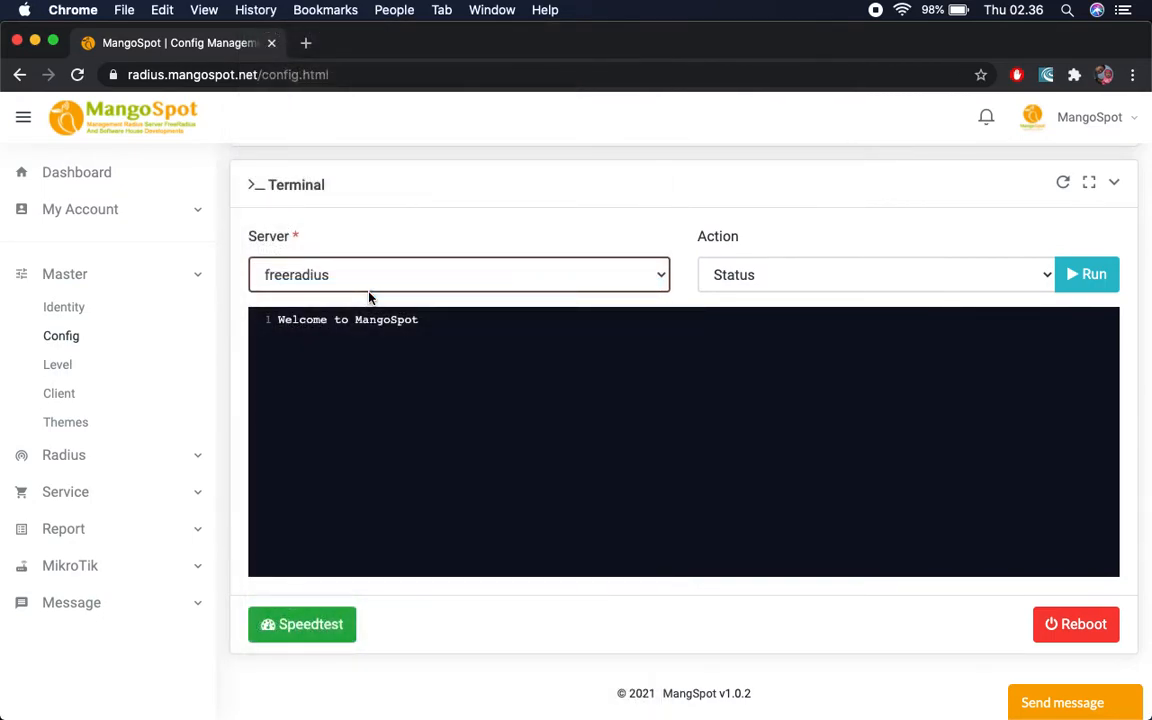
pyautogui.click(785, 278)
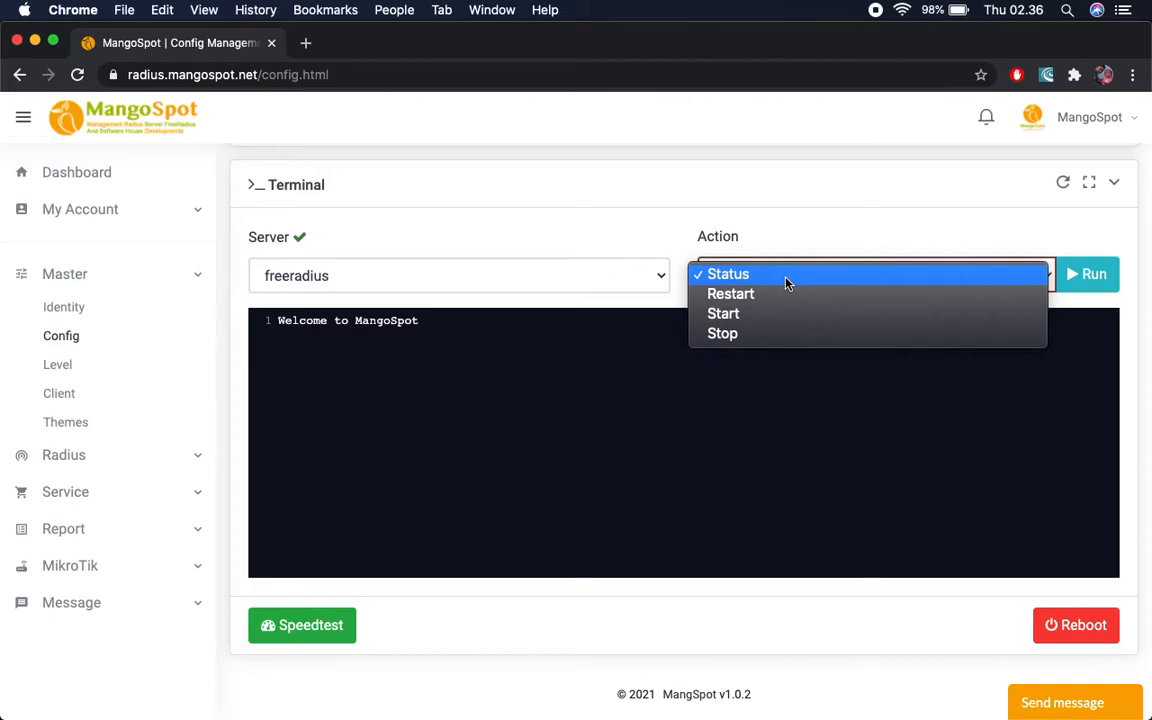
pyautogui.click(786, 279)
pyautogui.click(1097, 283)
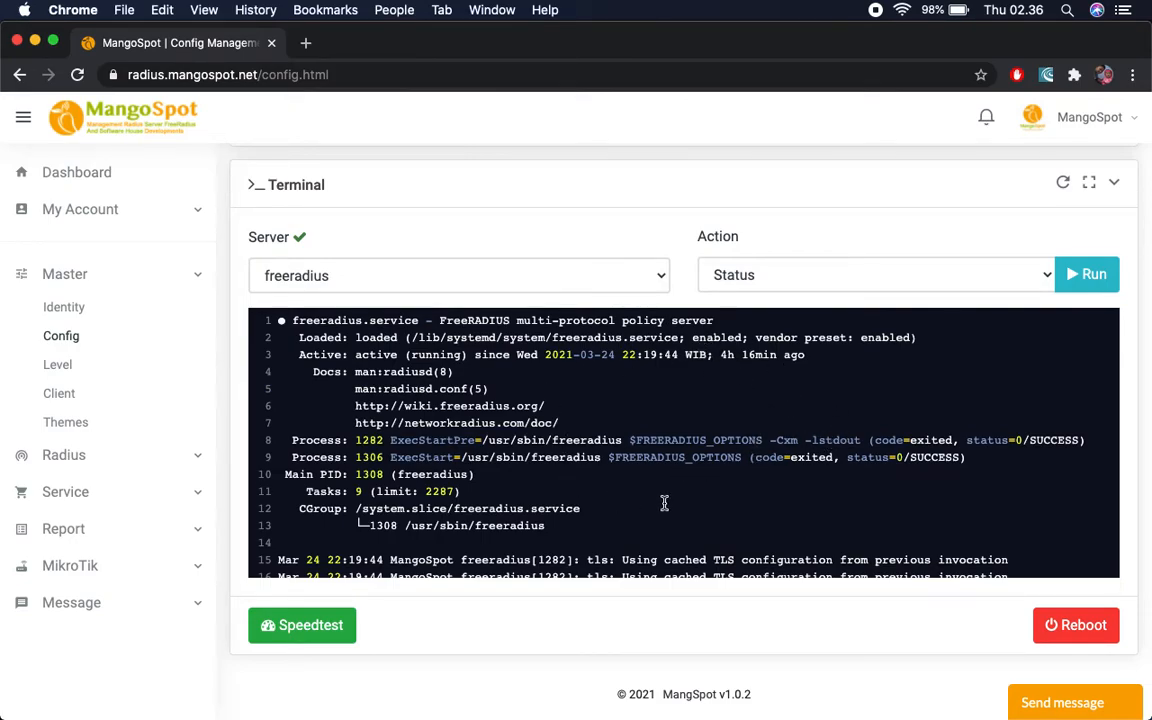
pyautogui.scroll(-3, 664, 503)
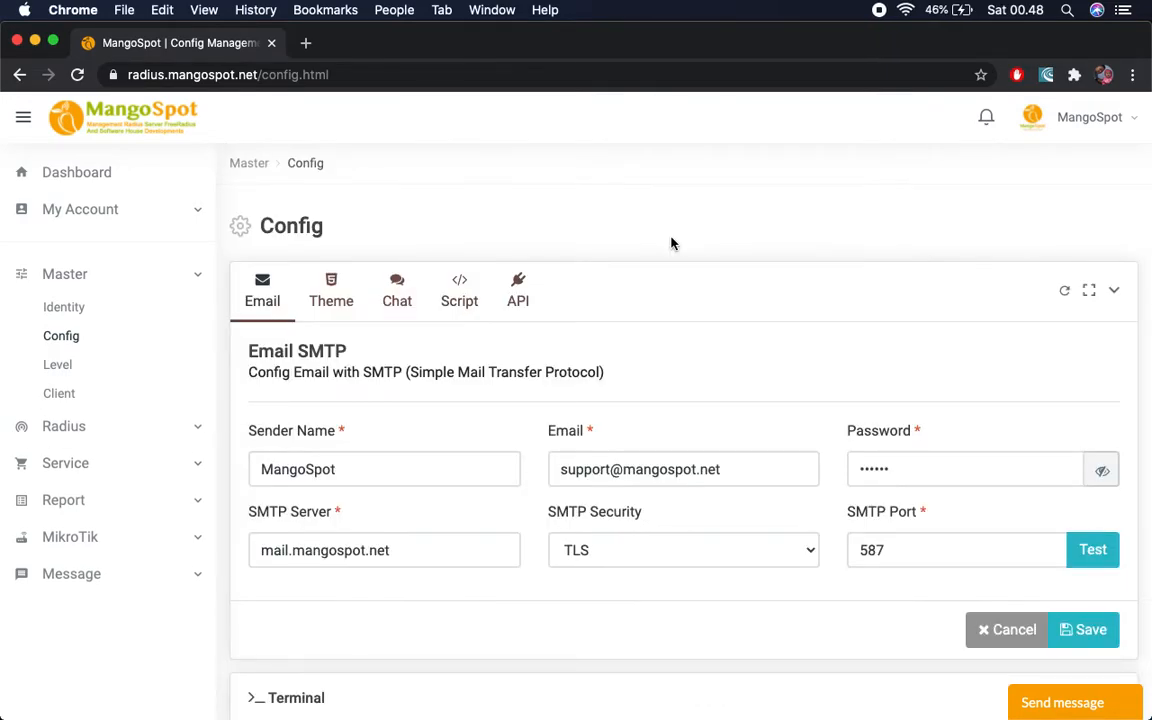
# Go to the Level page, open the Member level for editing, examine its menu permissions and close the form without saving
pyautogui.click(80, 373)
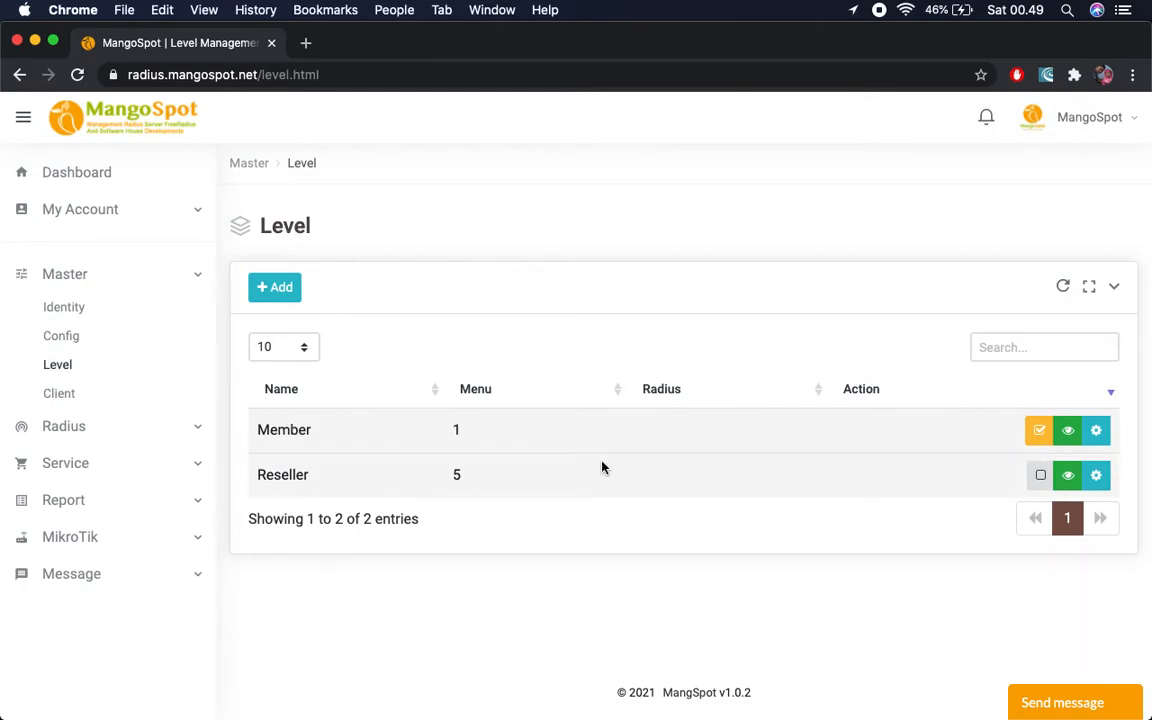
pyautogui.click(1099, 436)
pyautogui.click(1038, 471)
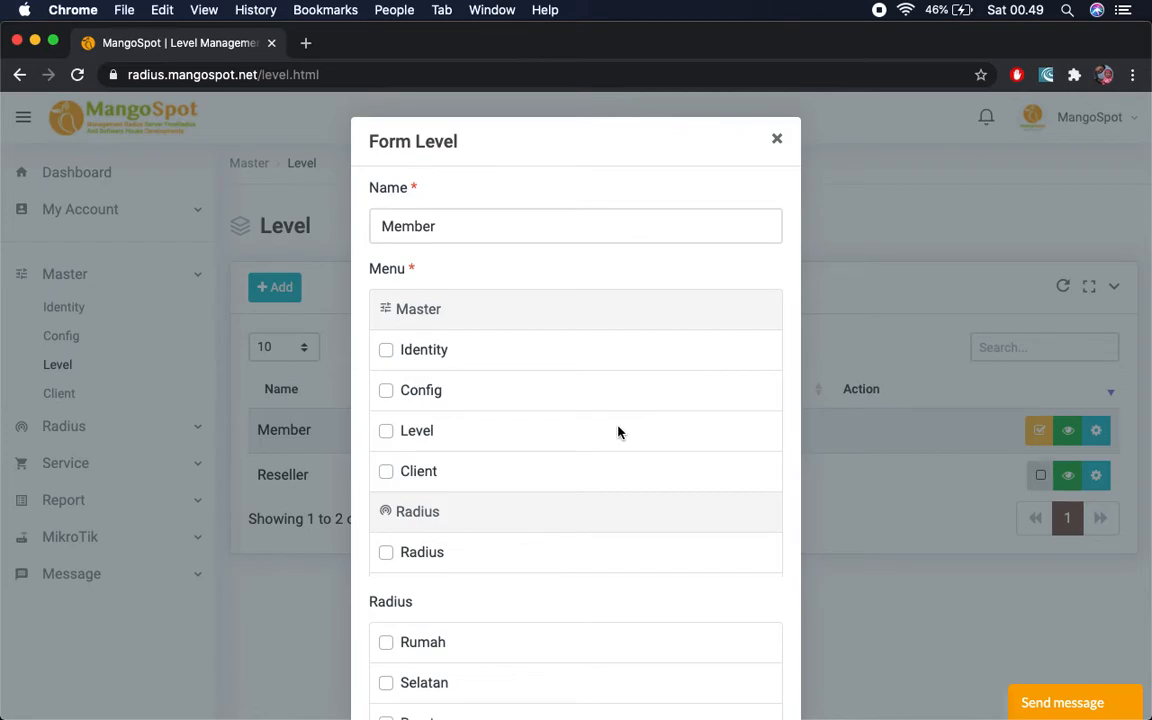
pyautogui.scroll(-10, 618, 432)
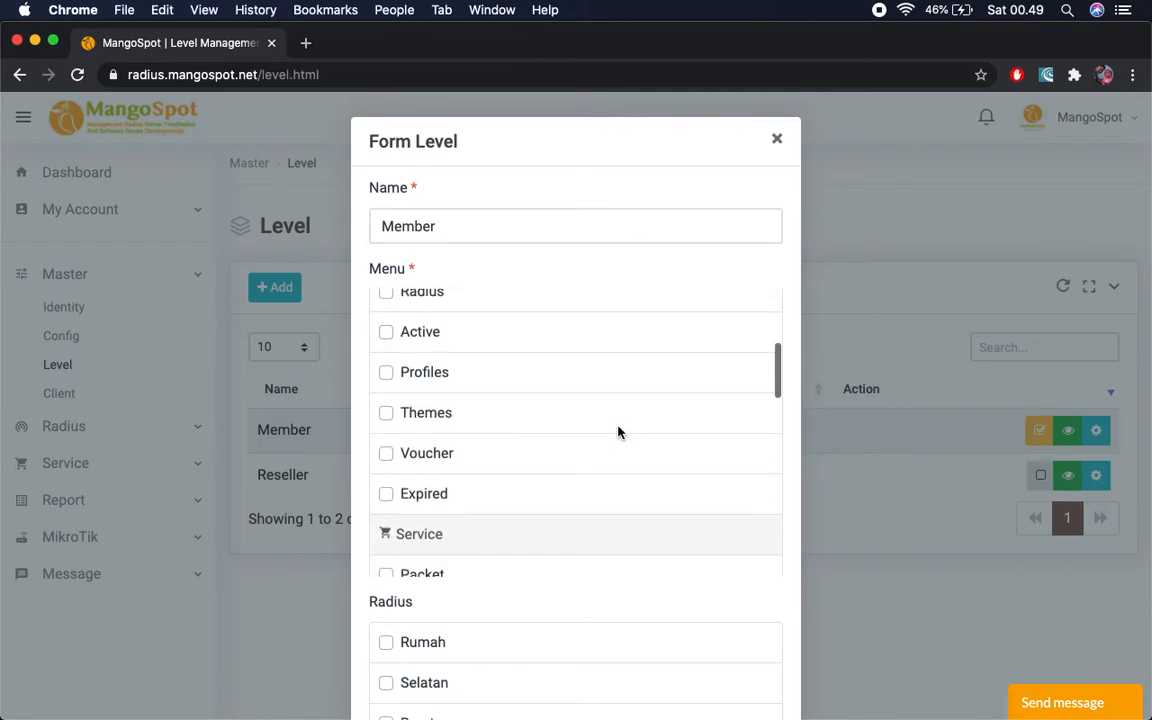
pyautogui.scroll(-1, 618, 432)
pyautogui.scroll(5, 617, 432)
pyautogui.click(430, 490)
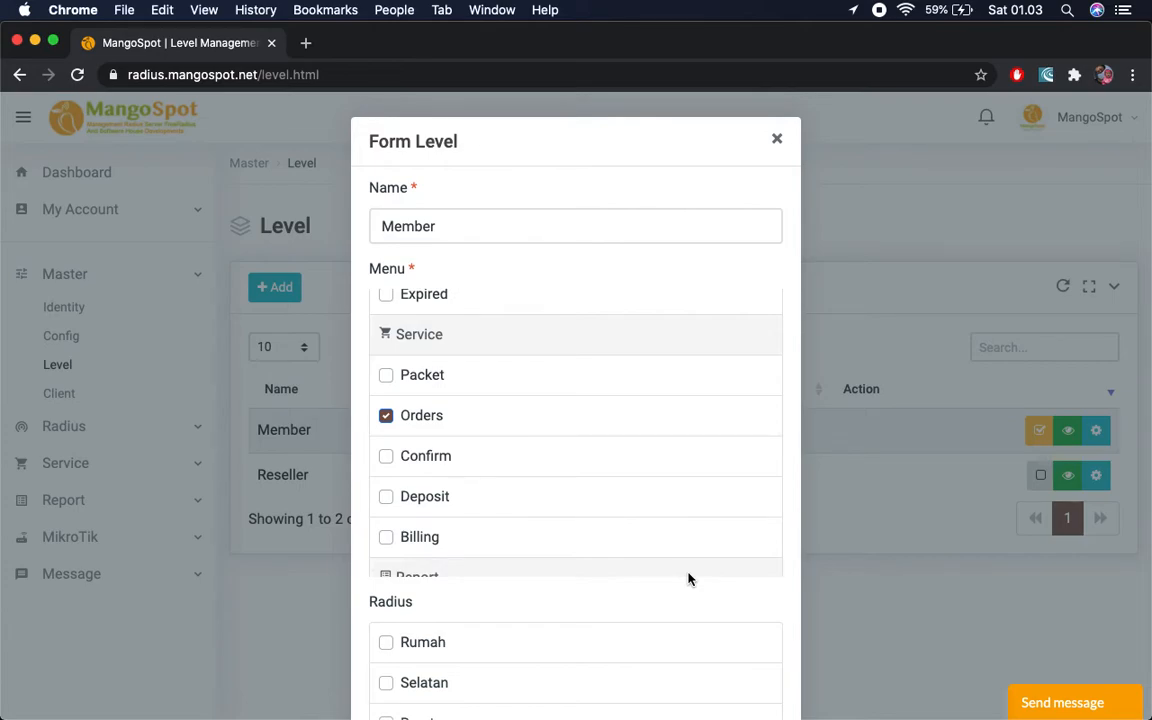
pyautogui.scroll(-10, 688, 578)
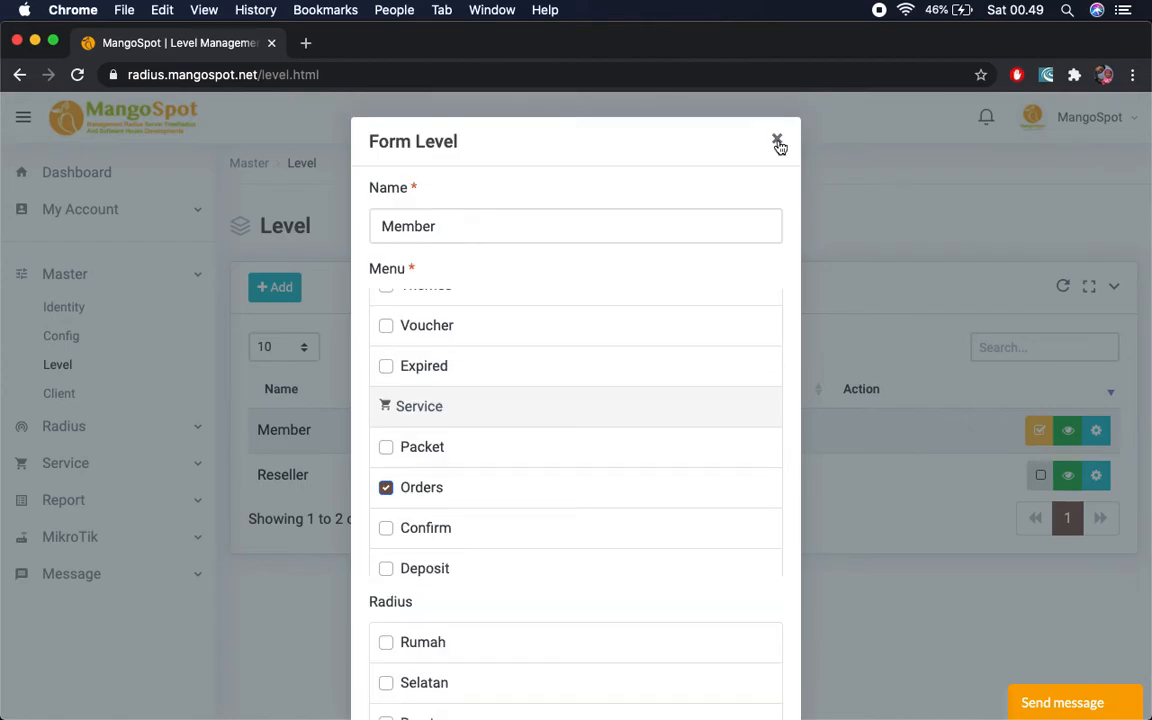
pyautogui.click(779, 145)
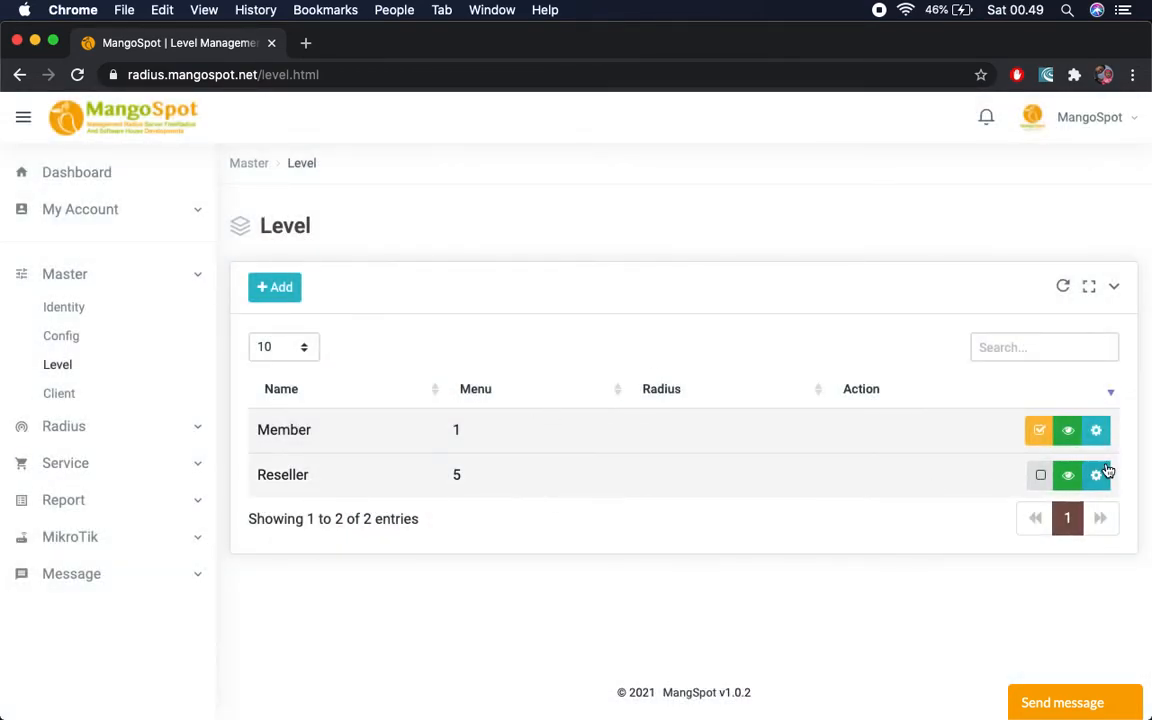
# Open the Reseller level for editing, examine its permissions across the Radius, Service, Report and MikroTik menus, and close the form
pyautogui.click(1099, 476)
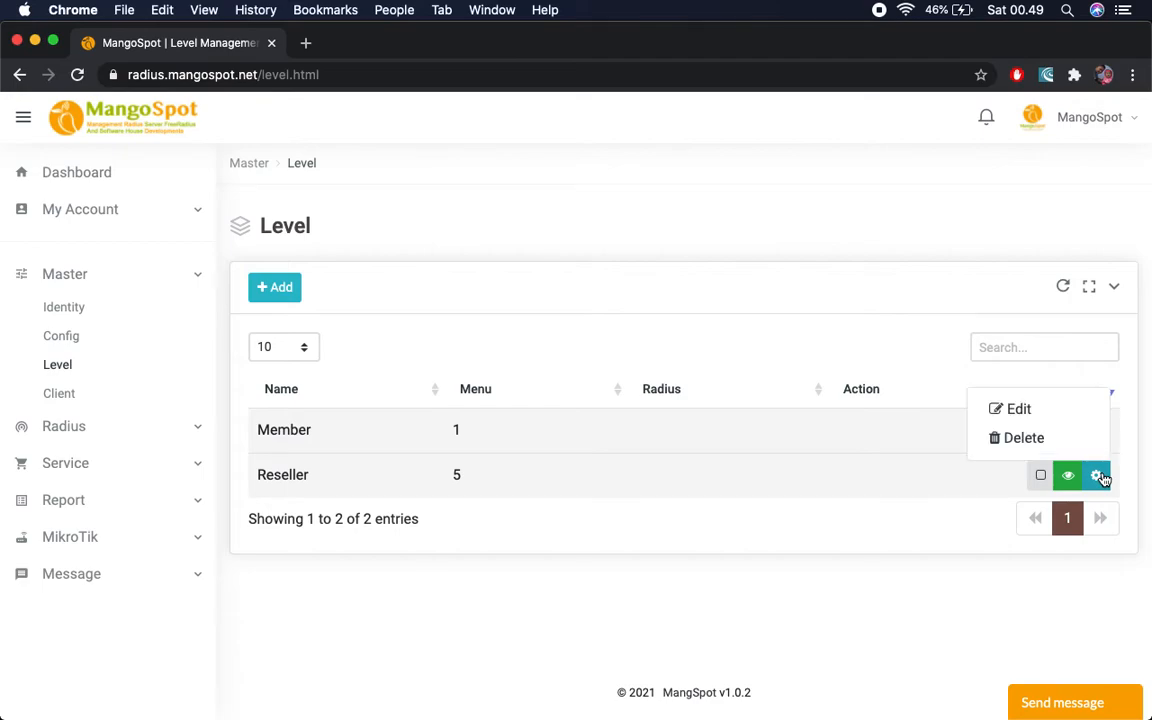
pyautogui.click(1047, 416)
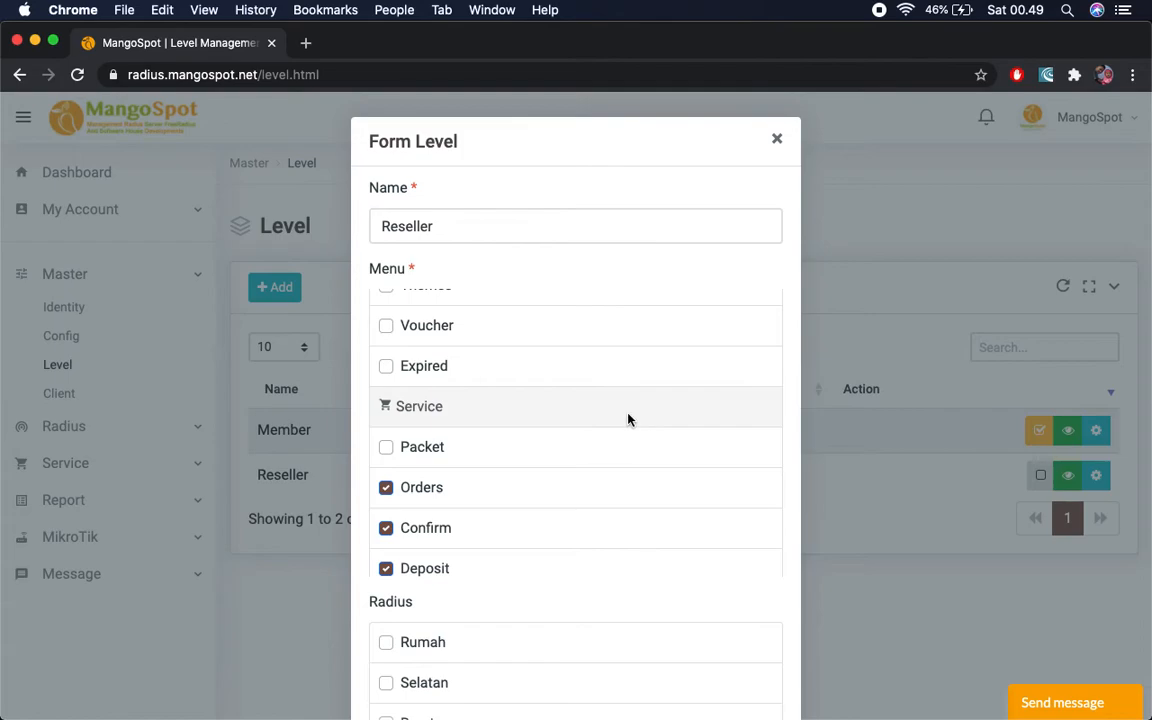
pyautogui.scroll(4, 628, 420)
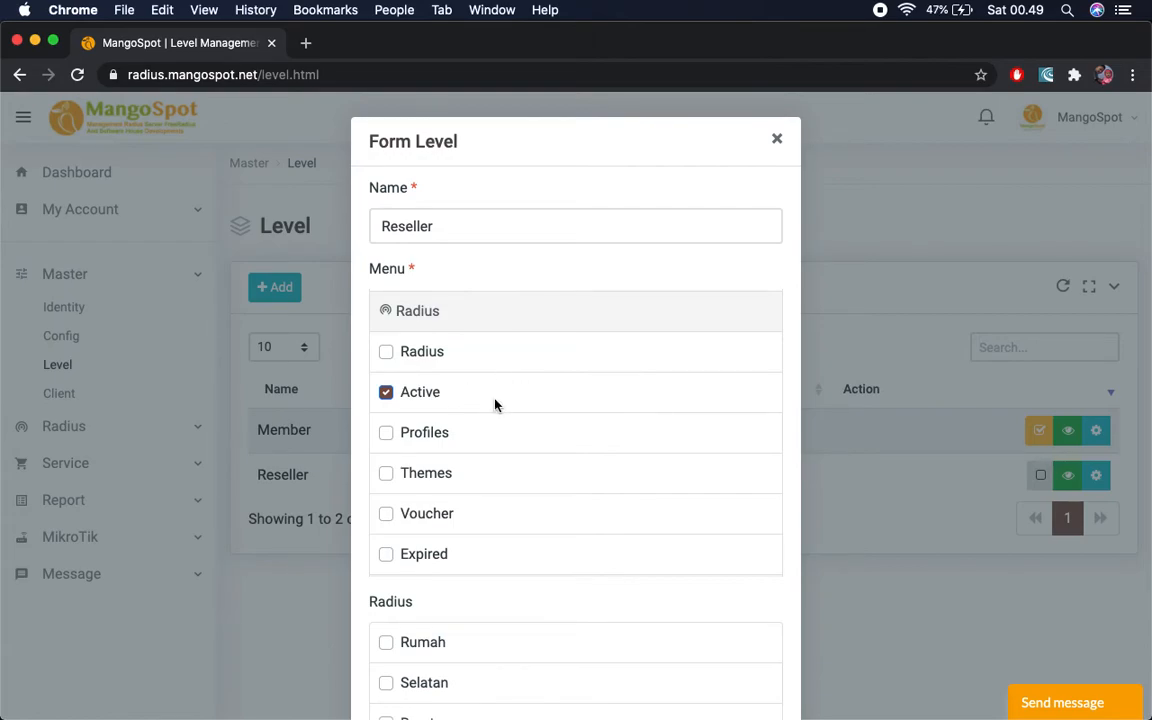
pyautogui.scroll(-5, 494, 404)
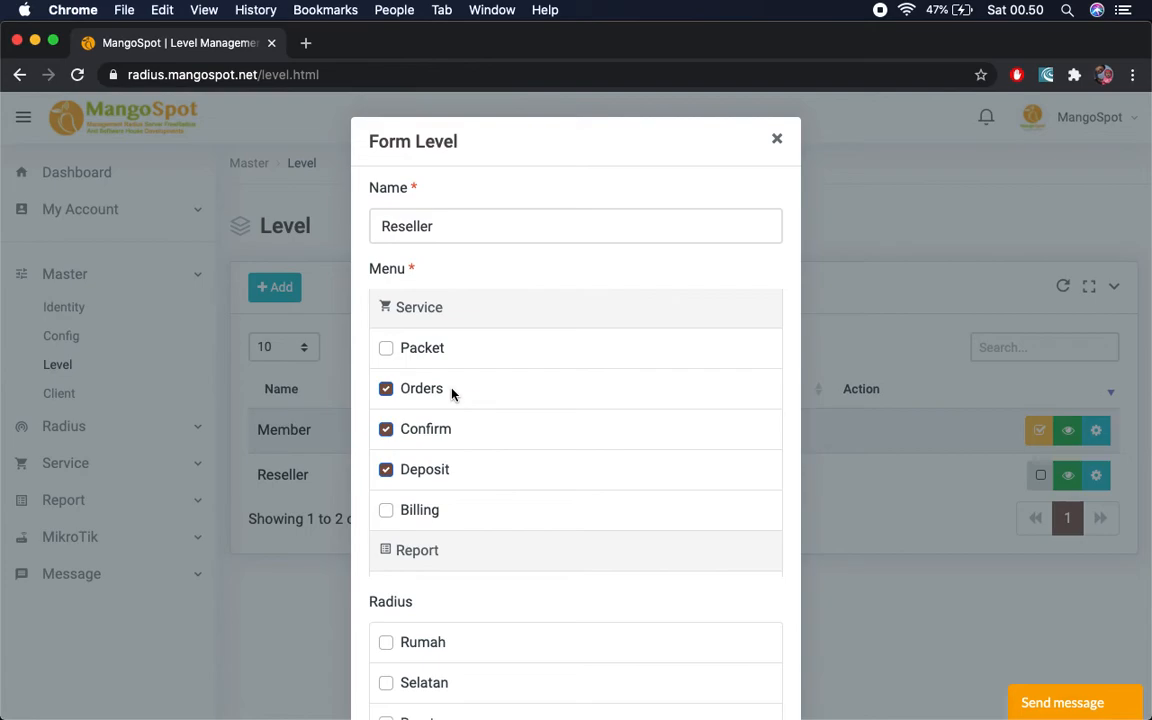
pyautogui.scroll(-3, 512, 388)
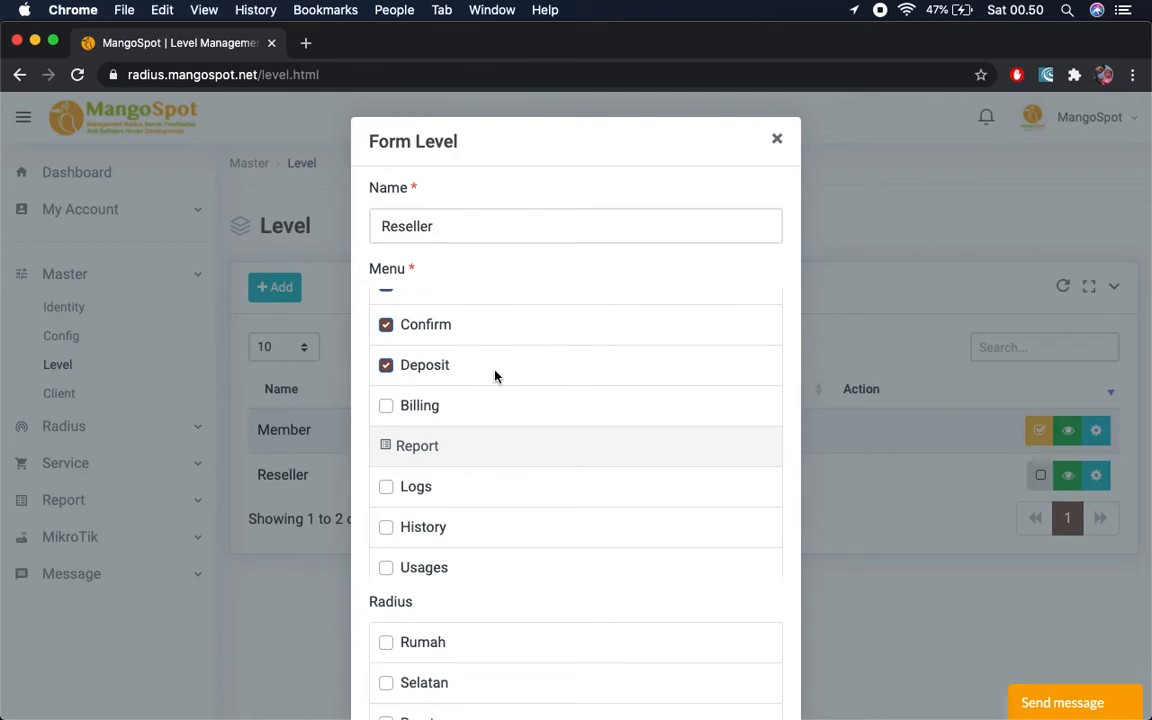
pyautogui.scroll(-1, 494, 376)
pyautogui.scroll(2, 494, 376)
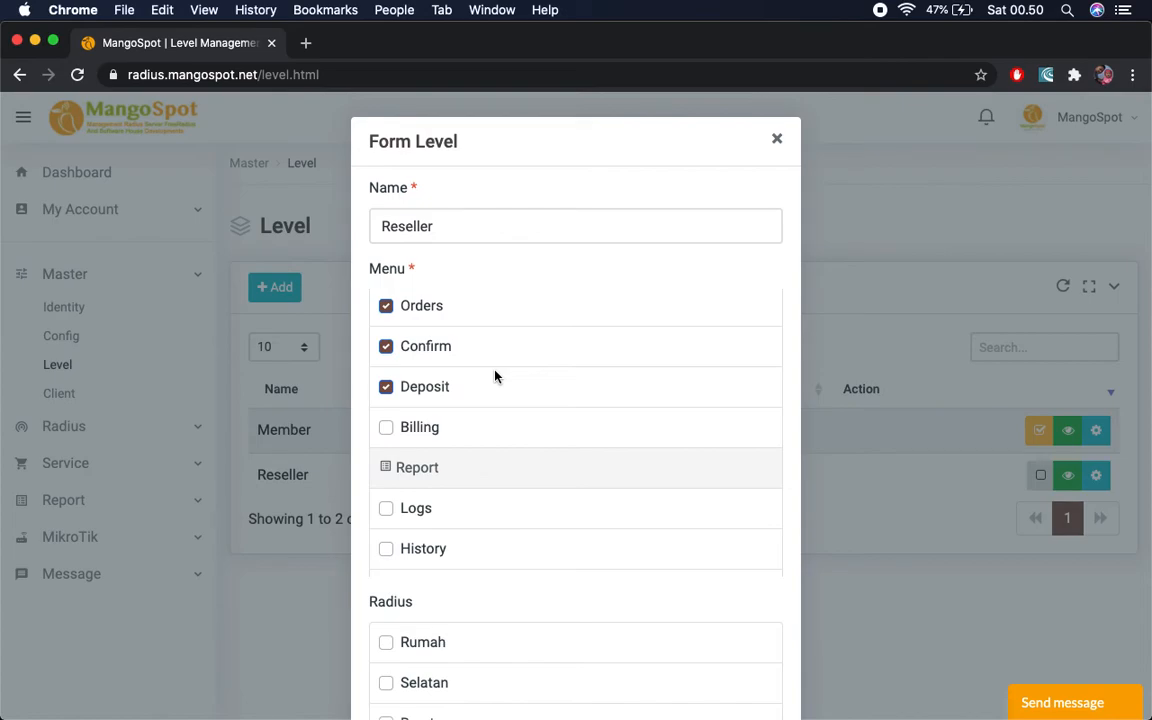
pyautogui.scroll(-8, 500, 388)
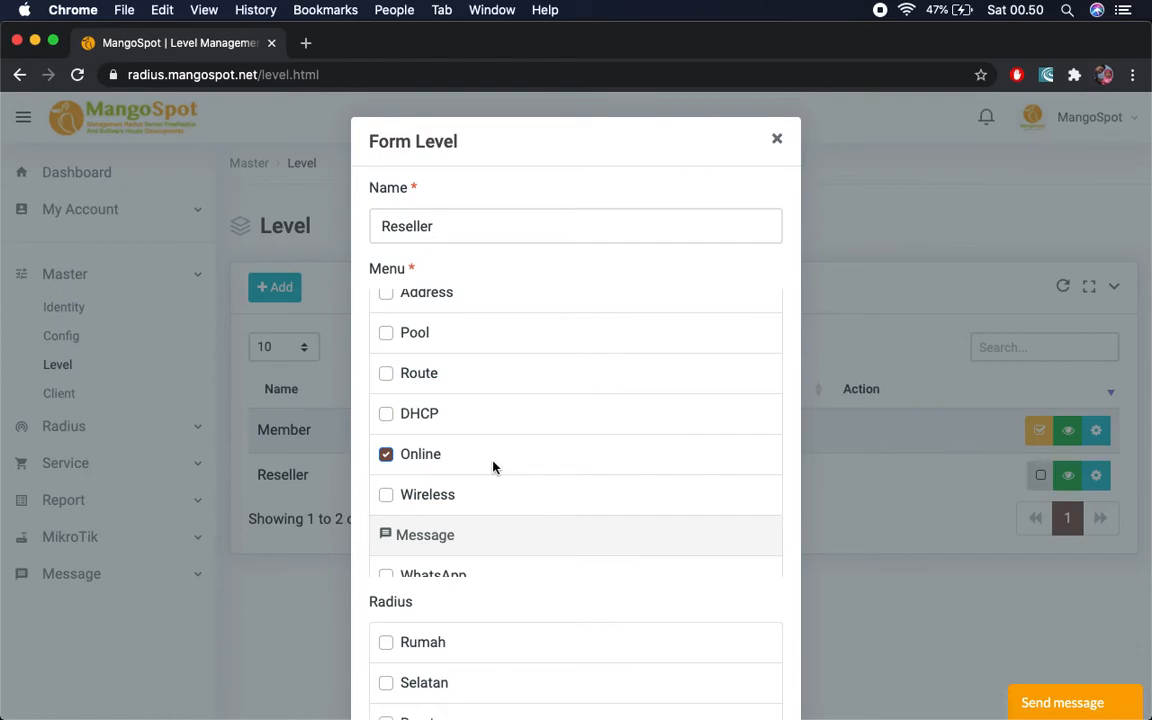
pyautogui.click(776, 139)
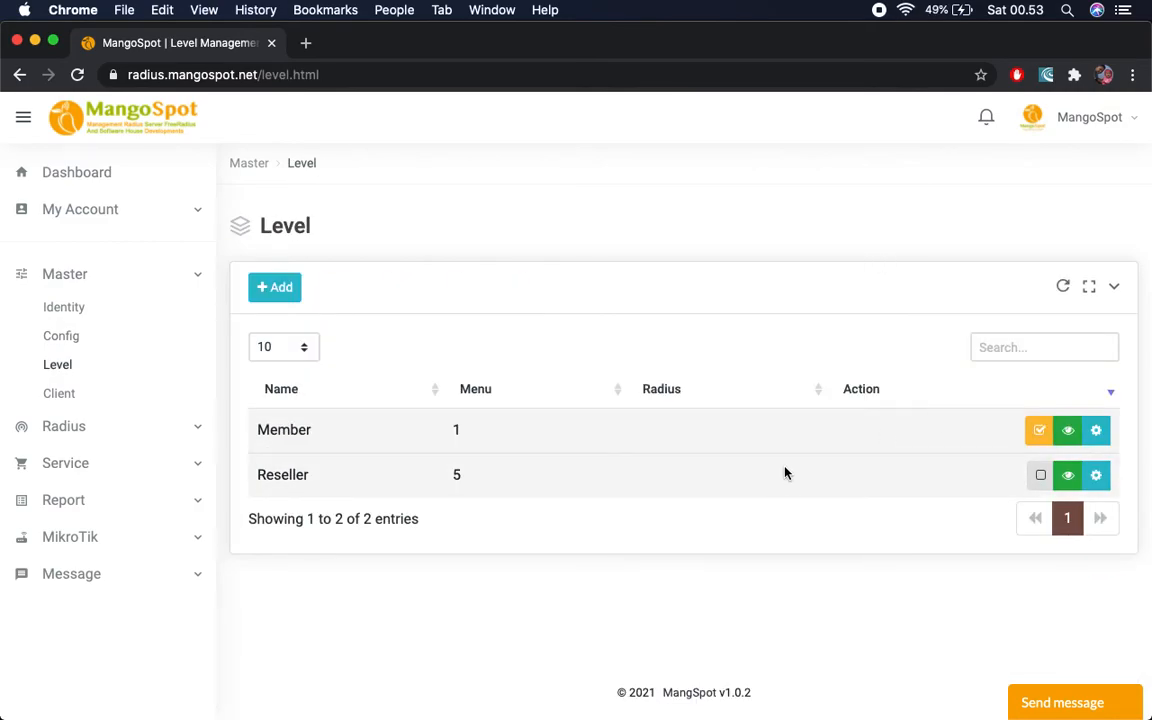
# Go to the Client page of the Master section and look over the client list
pyautogui.click(60, 395)
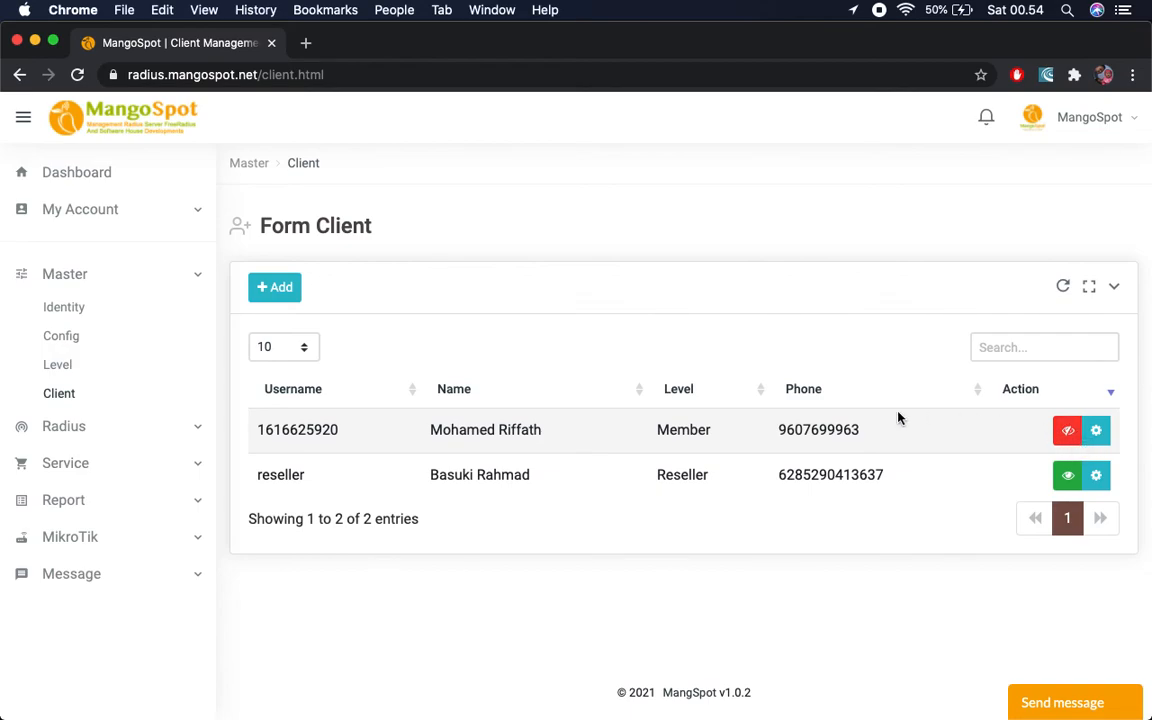
pyautogui.scroll(-1, 898, 418)
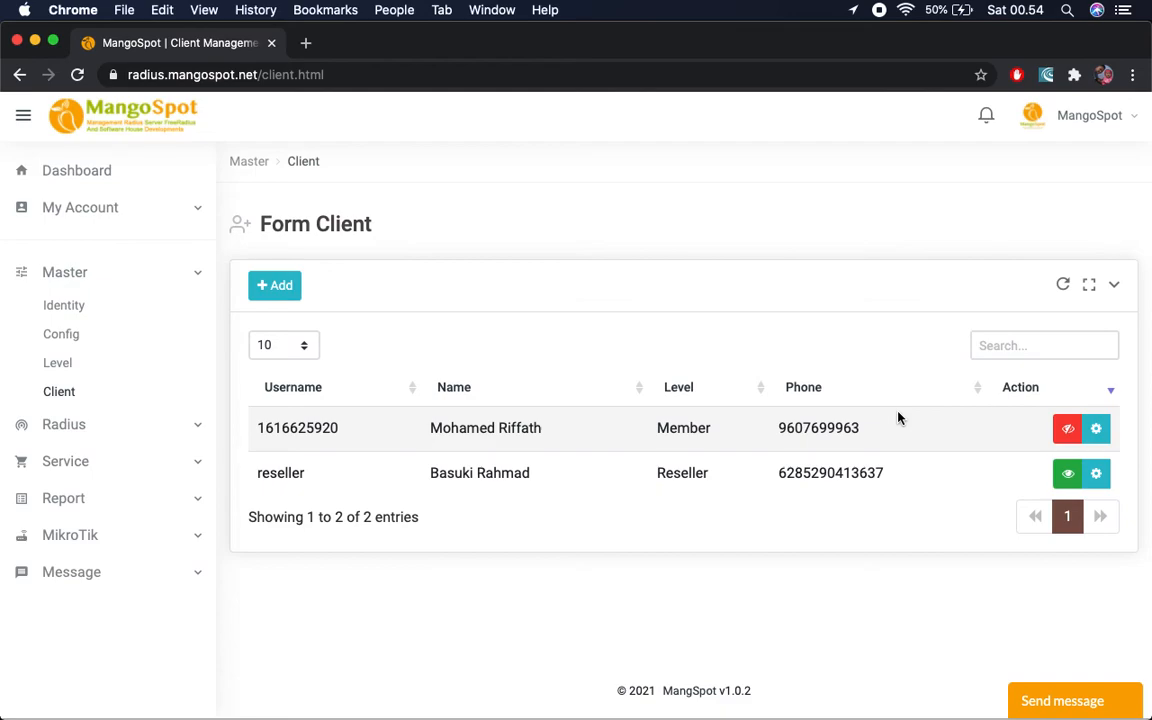
pyautogui.scroll(1, 898, 418)
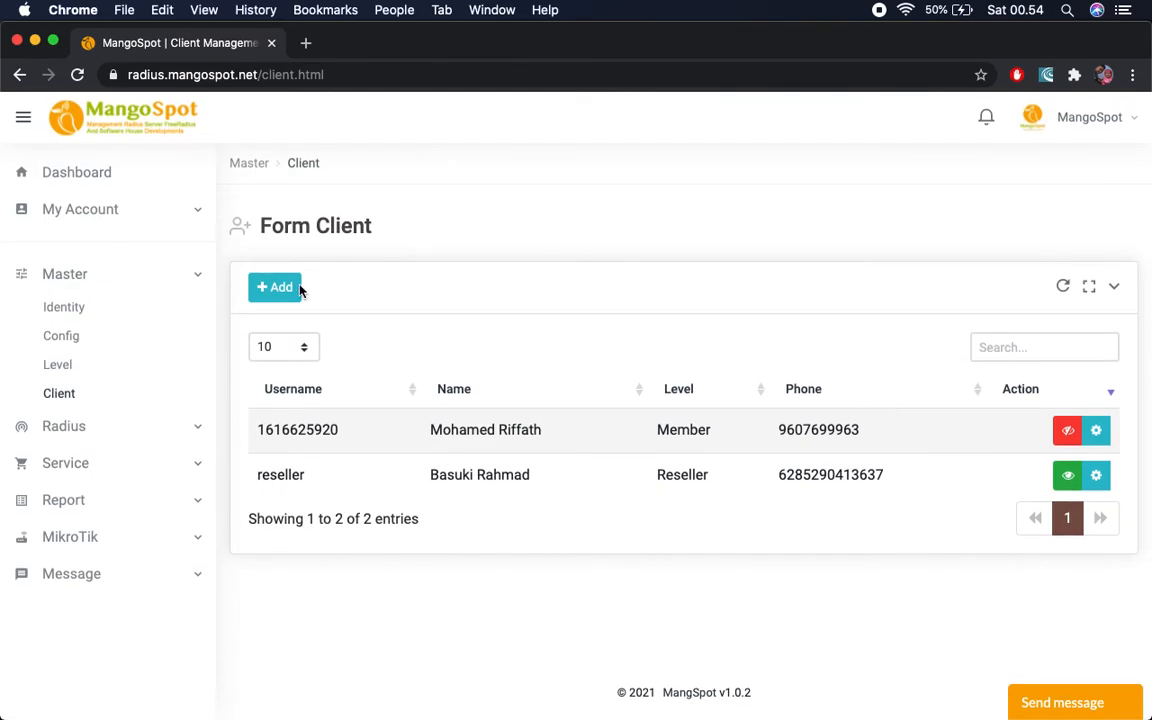
# Open a blank new-client form, examine its username, full name, email, password and level fields, and close it without saving
pyautogui.click(270, 287)
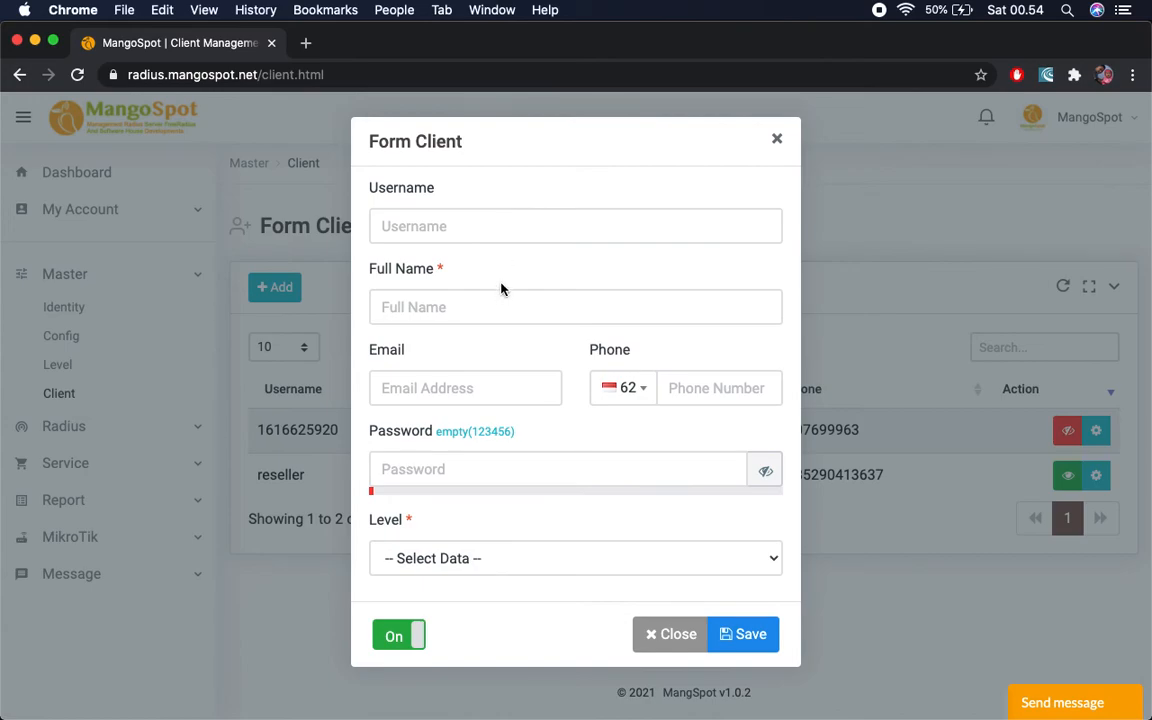
pyautogui.click(501, 238)
pyautogui.click(497, 298)
pyautogui.click(487, 391)
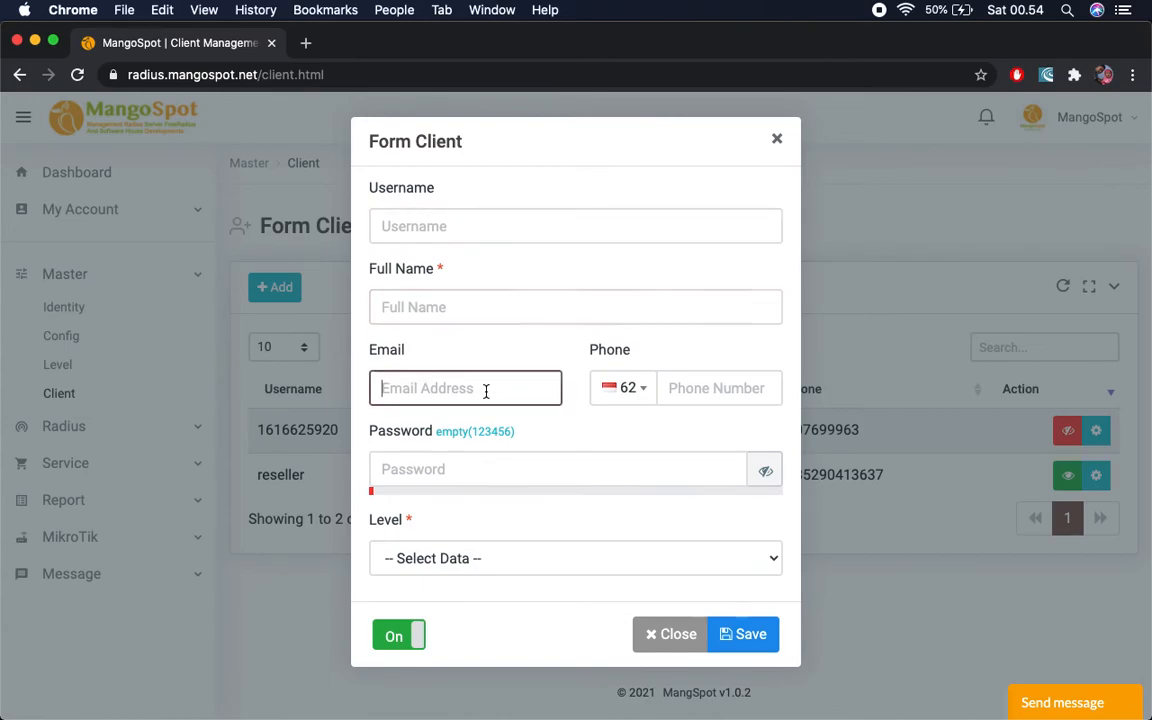
pyautogui.click(486, 469)
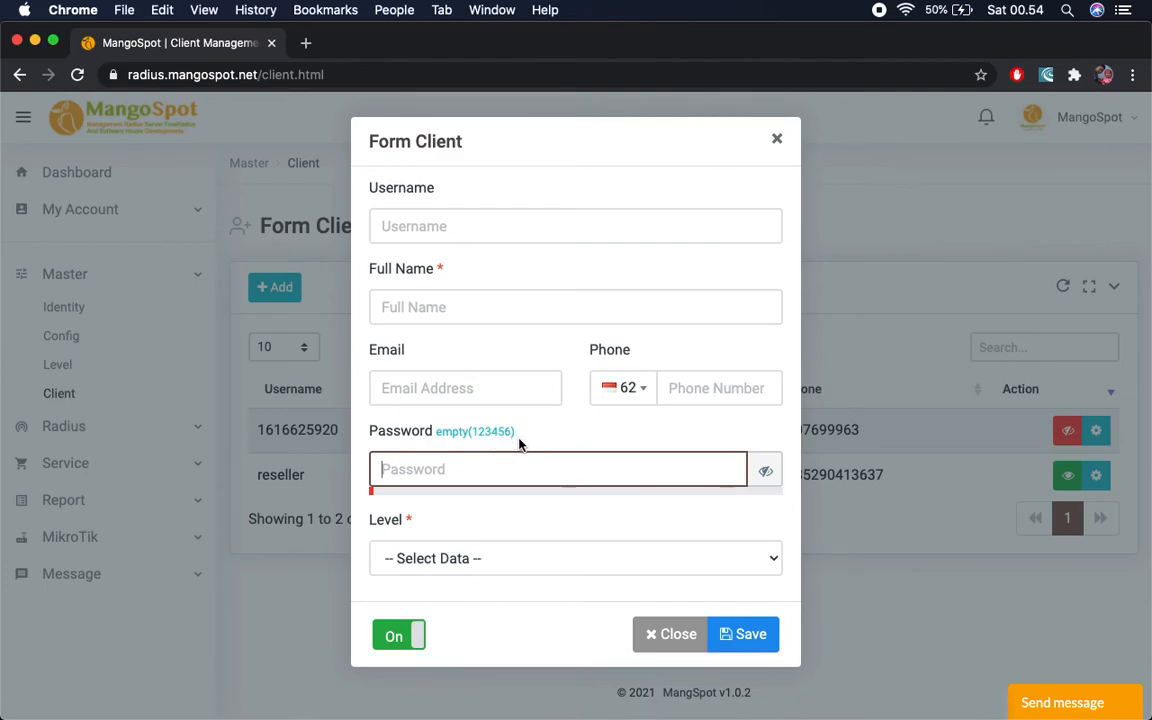
pyautogui.press('Tab')
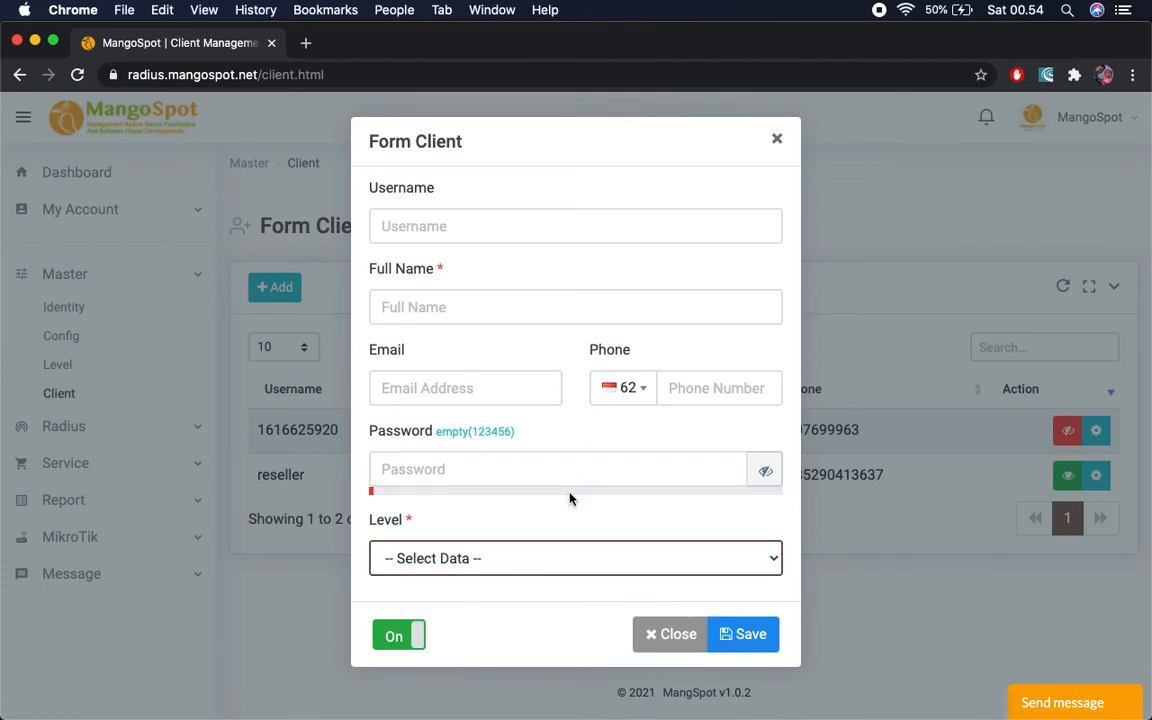
pyautogui.click(532, 560)
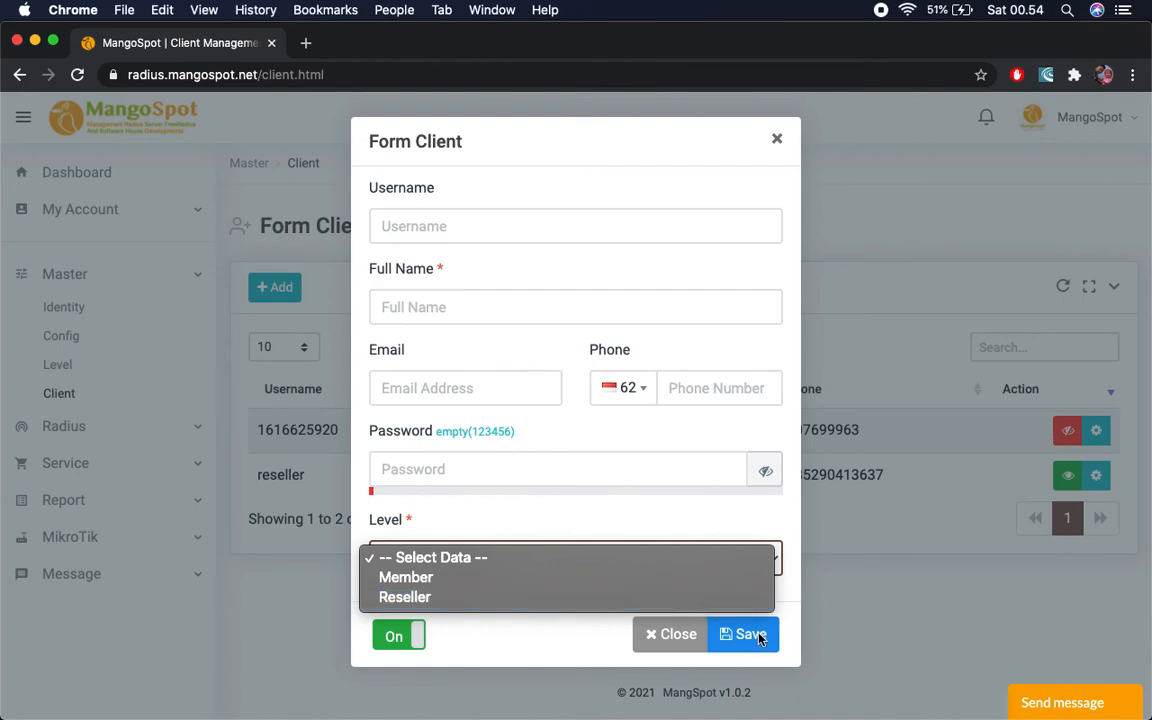
pyautogui.click(871, 424)
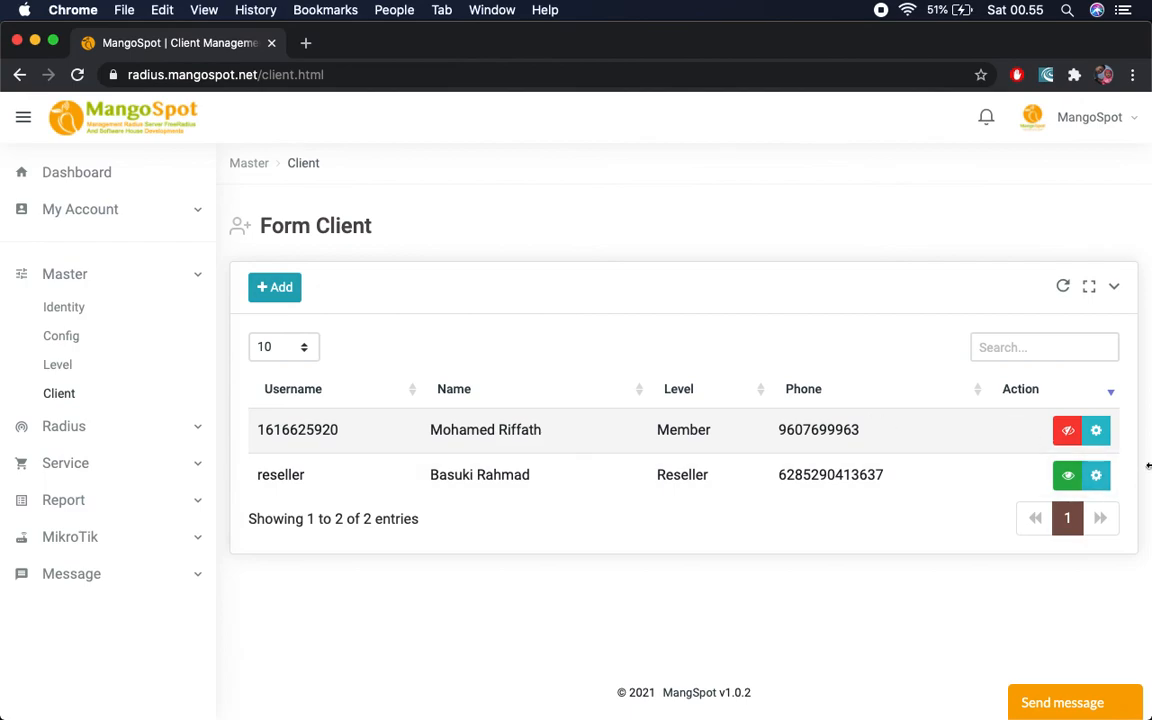
# Open the Member-level client for editing and examine its username, full name and password fields
pyautogui.click(1105, 434)
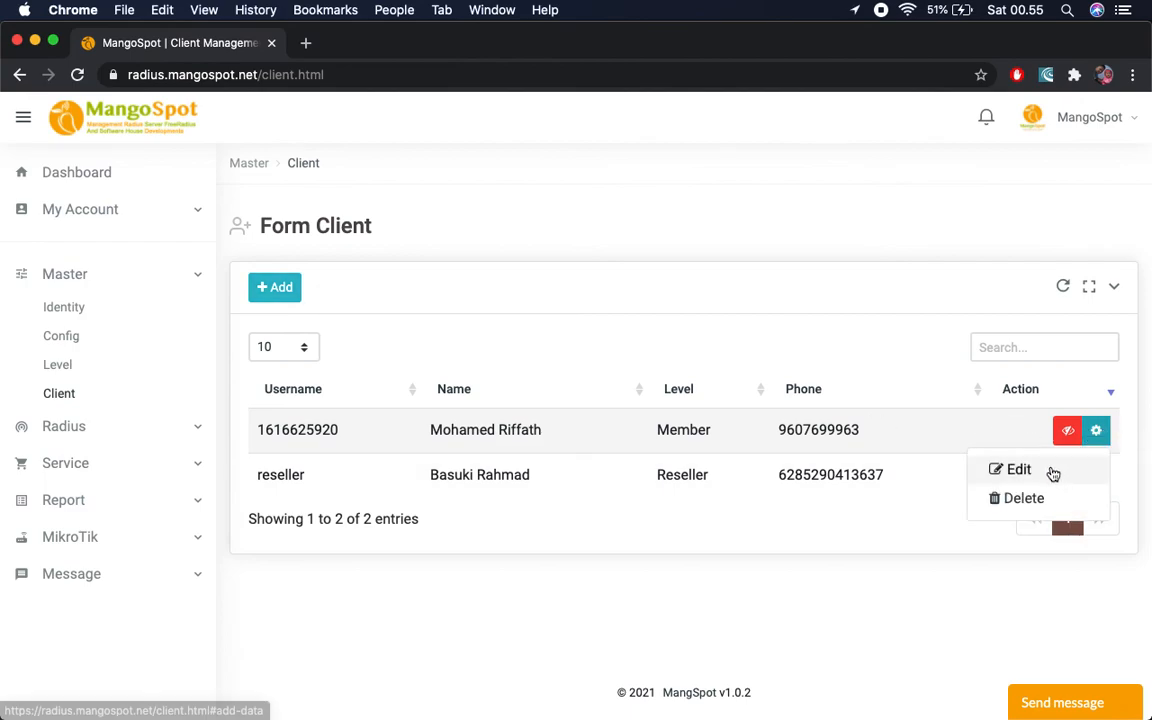
pyautogui.click(1052, 472)
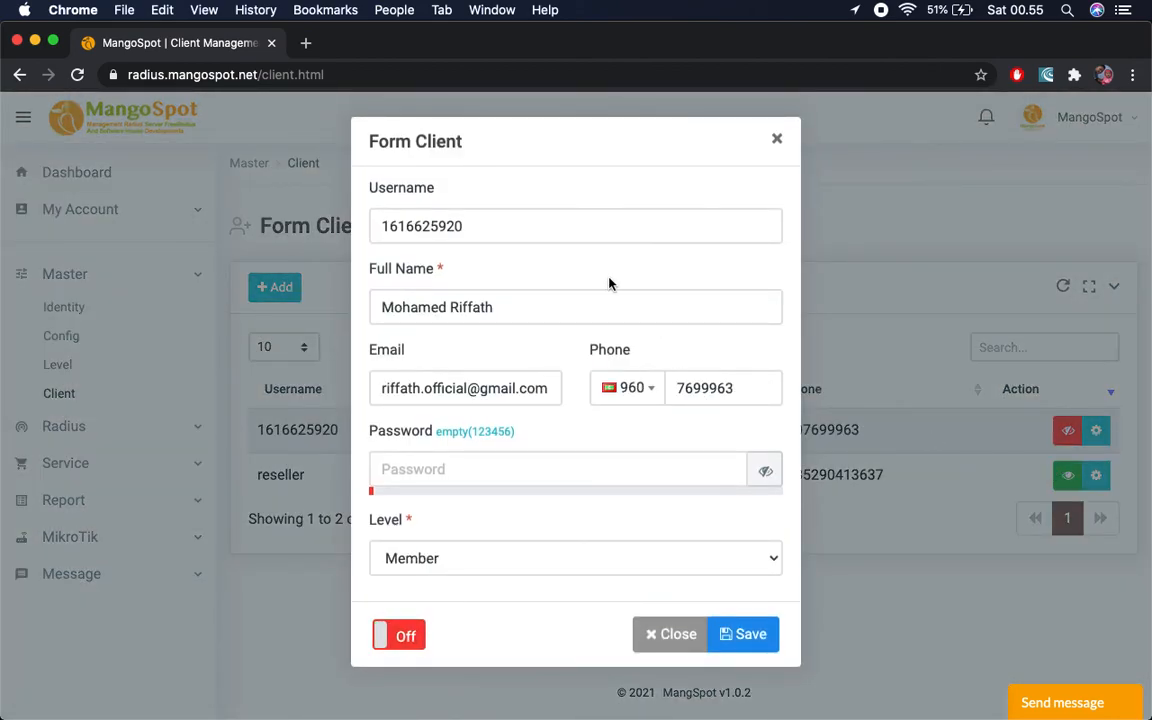
pyautogui.click(550, 224)
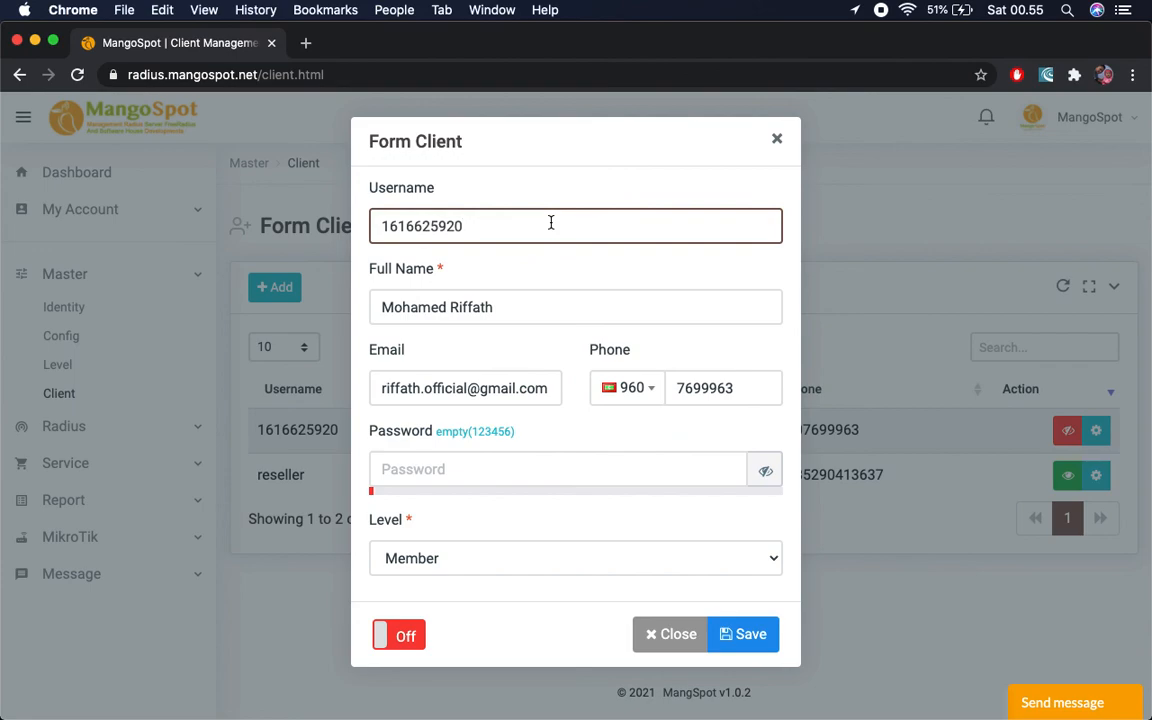
pyautogui.click(545, 303)
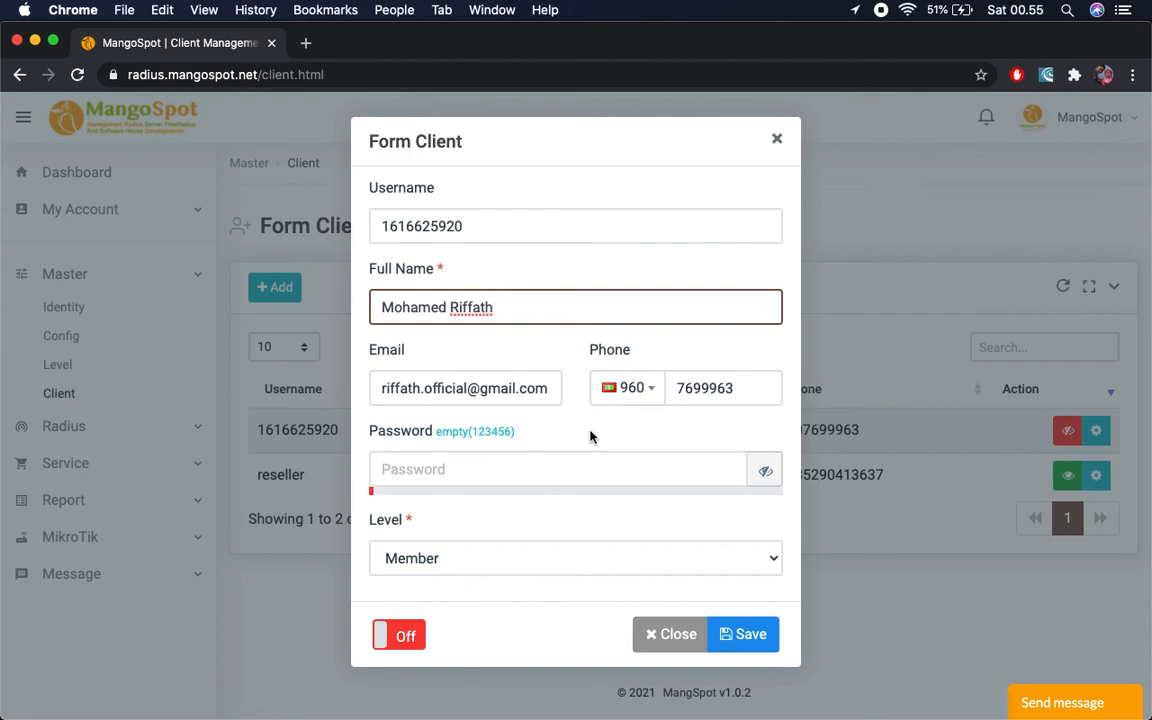
pyautogui.click(507, 472)
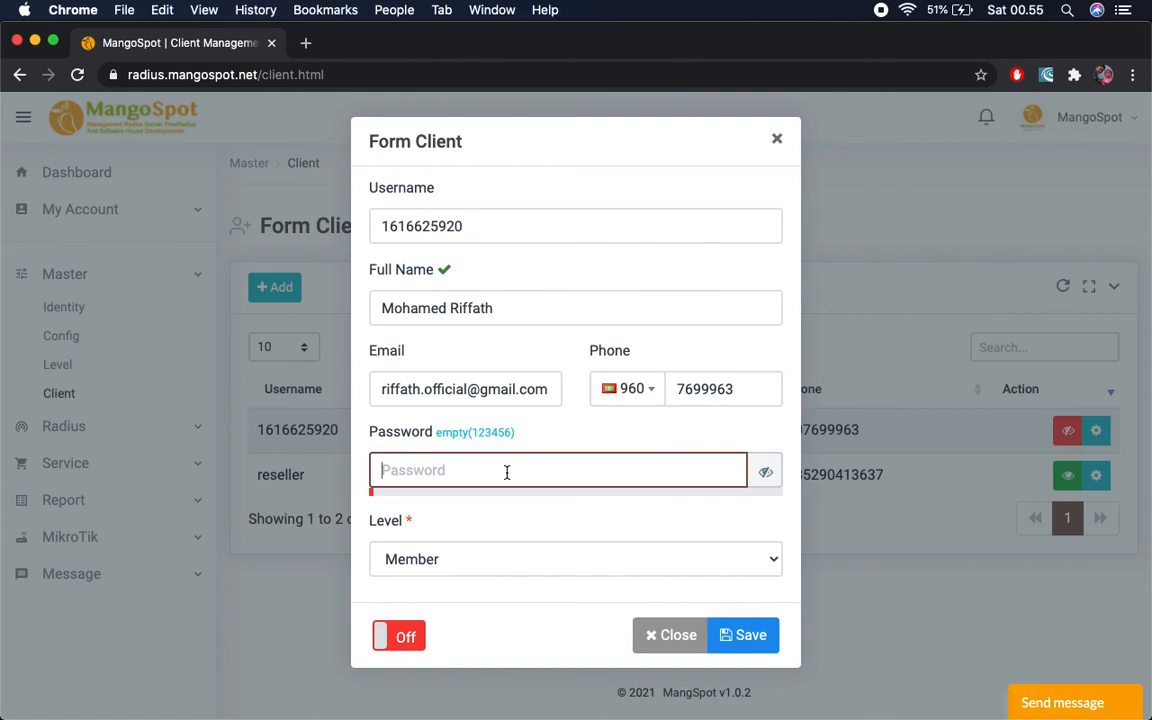